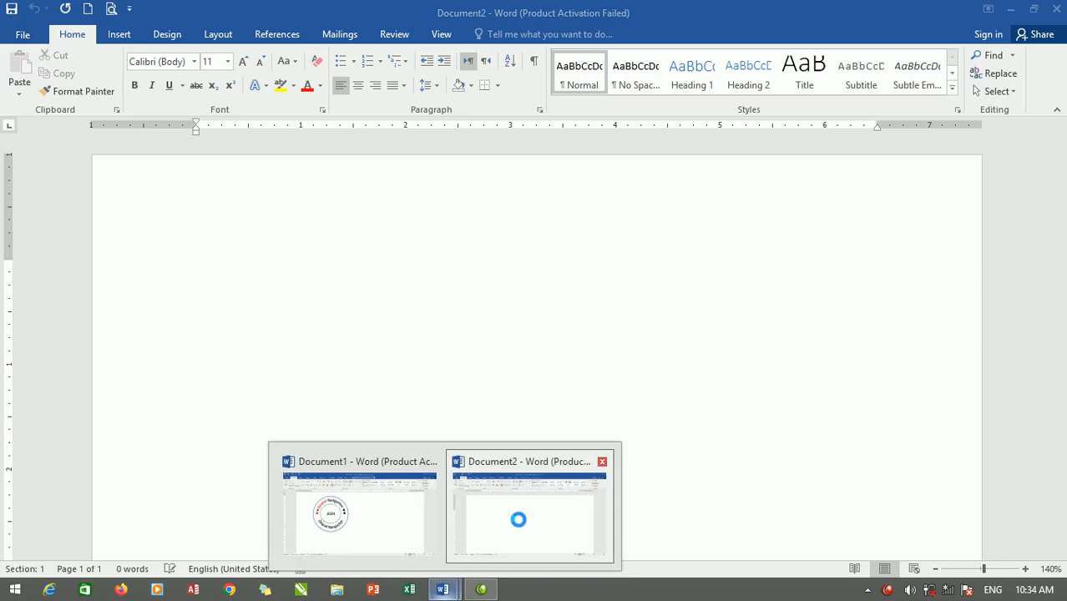
Insert a WordArt text box in the plain black style in the blank Document2.
{"action": "left_click", "coordinate": [517, 519]}
{"action": "left_click", "coordinate": [129, 39]}
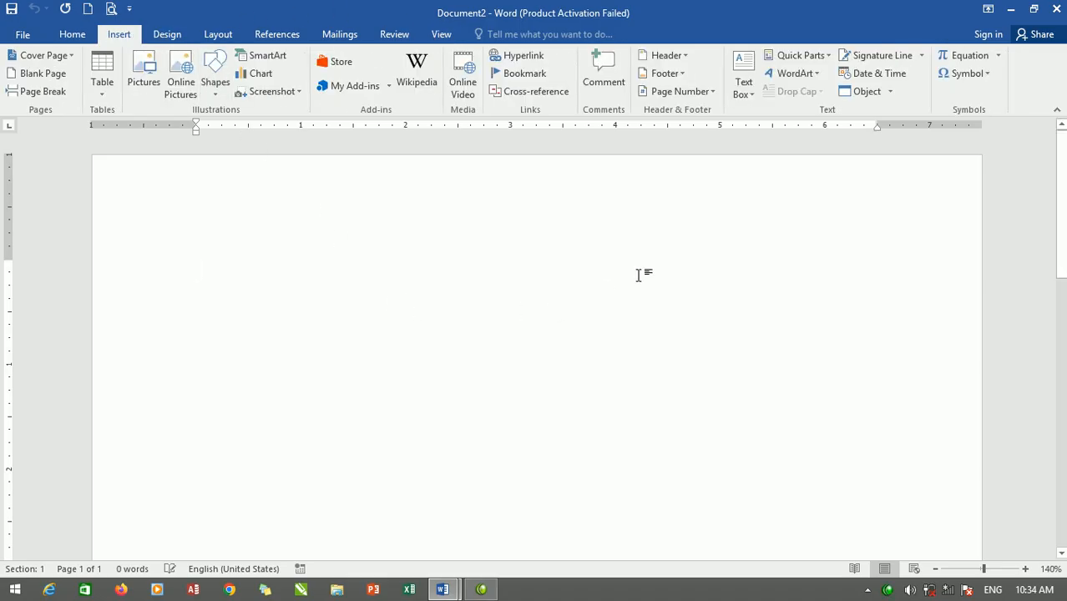
{"action": "left_click", "coordinate": [785, 77]}
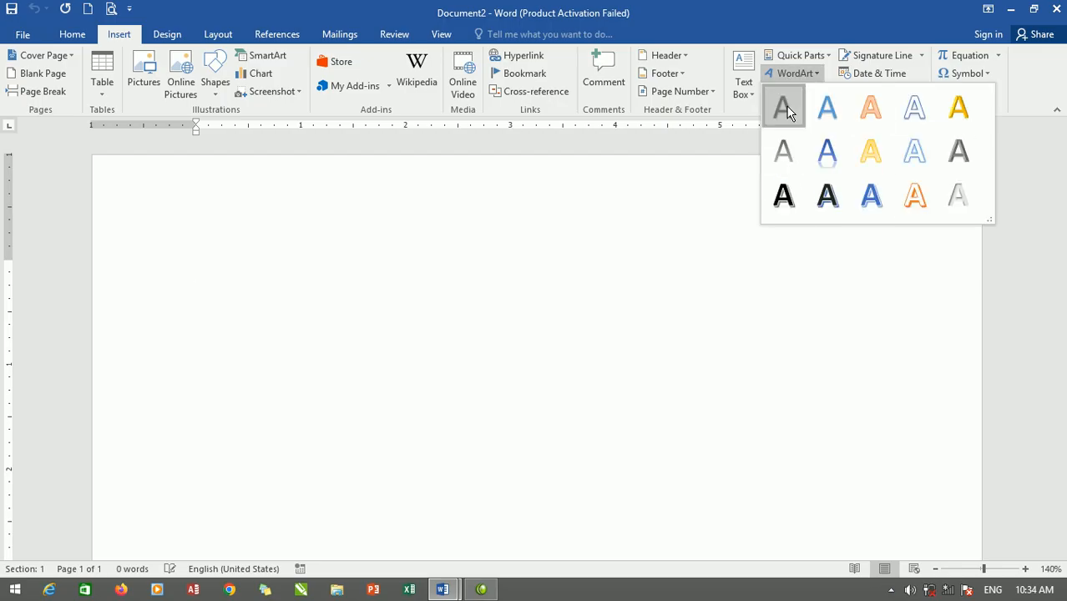
{"action": "left_click", "coordinate": [784, 109]}
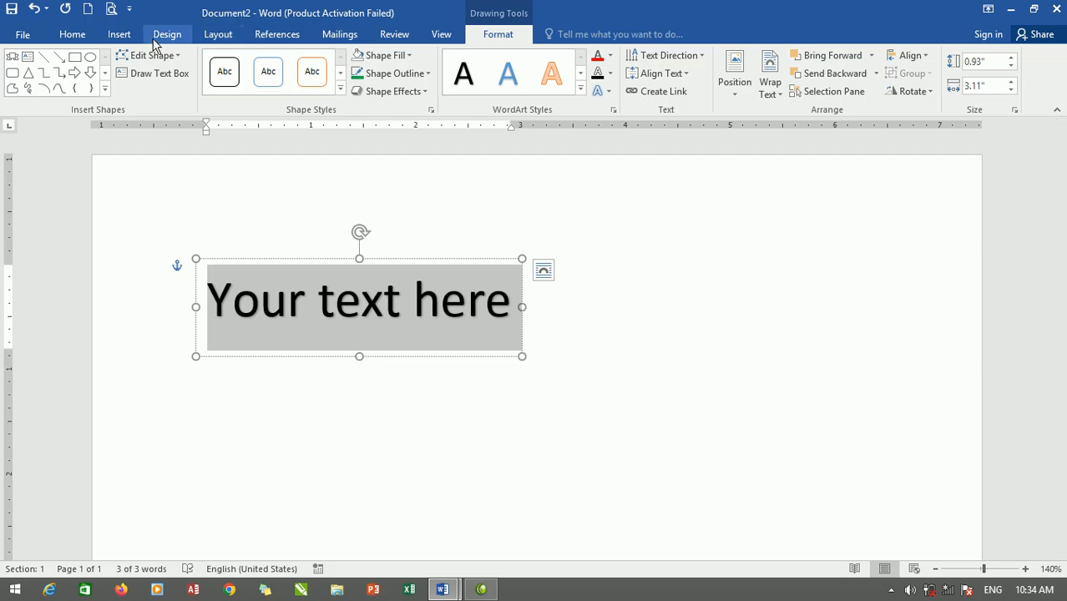
Replace the WordArt placeholder text with two apple symbols.
{"action": "left_click", "coordinate": [121, 40]}
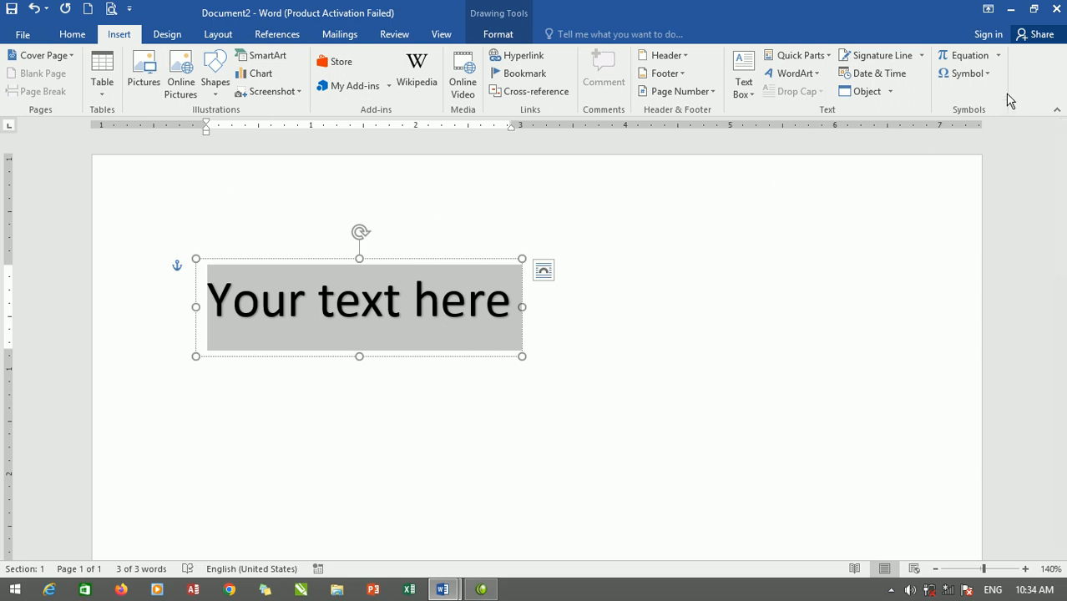
{"action": "left_click", "coordinate": [984, 77]}
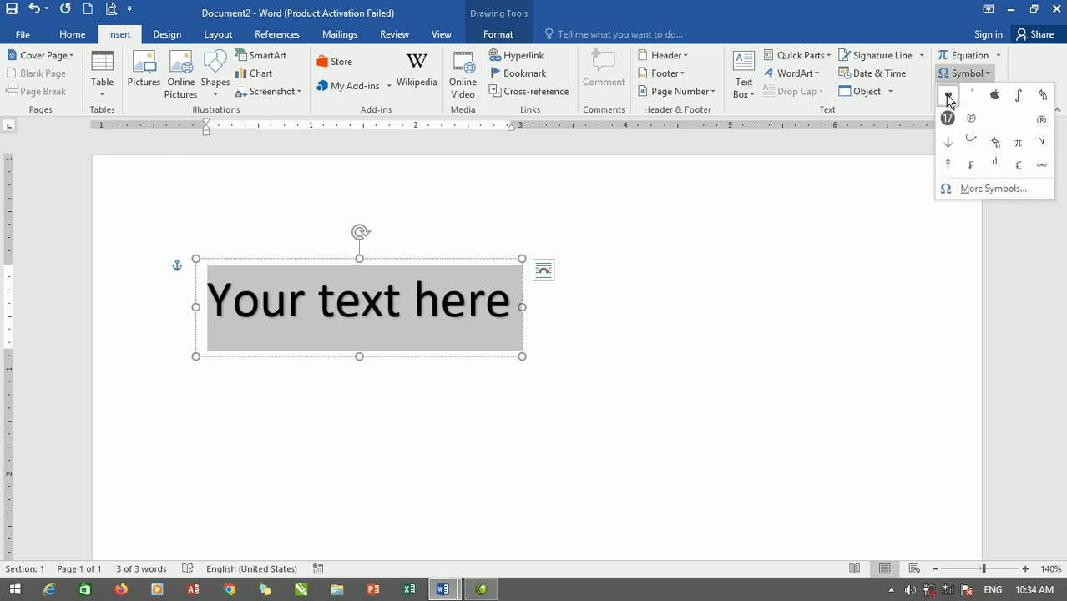
{"action": "left_click", "coordinate": [993, 95]}
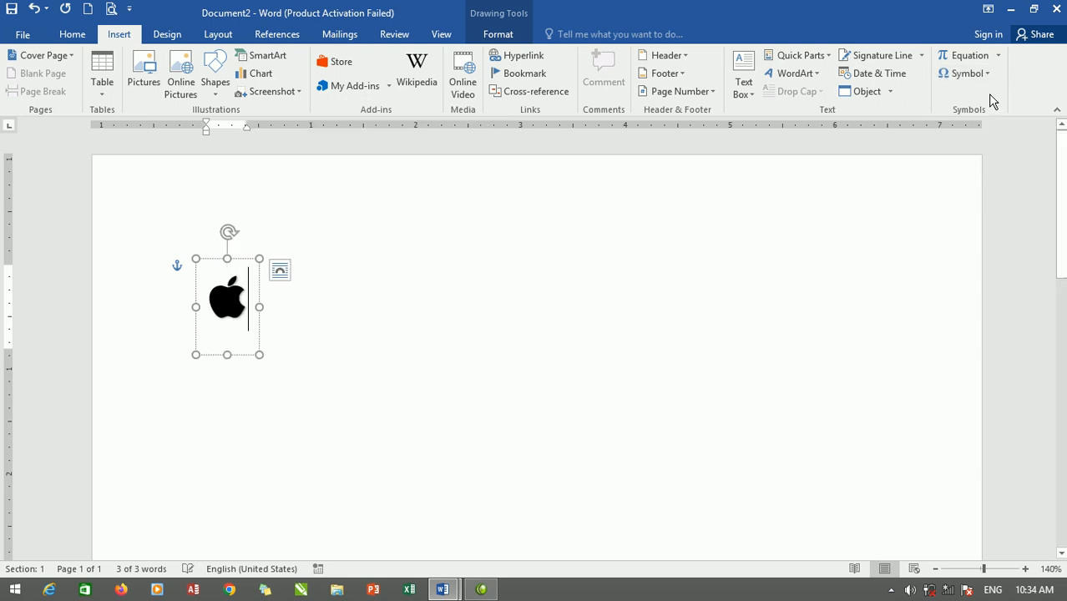
{"action": "left_click", "coordinate": [989, 73]}
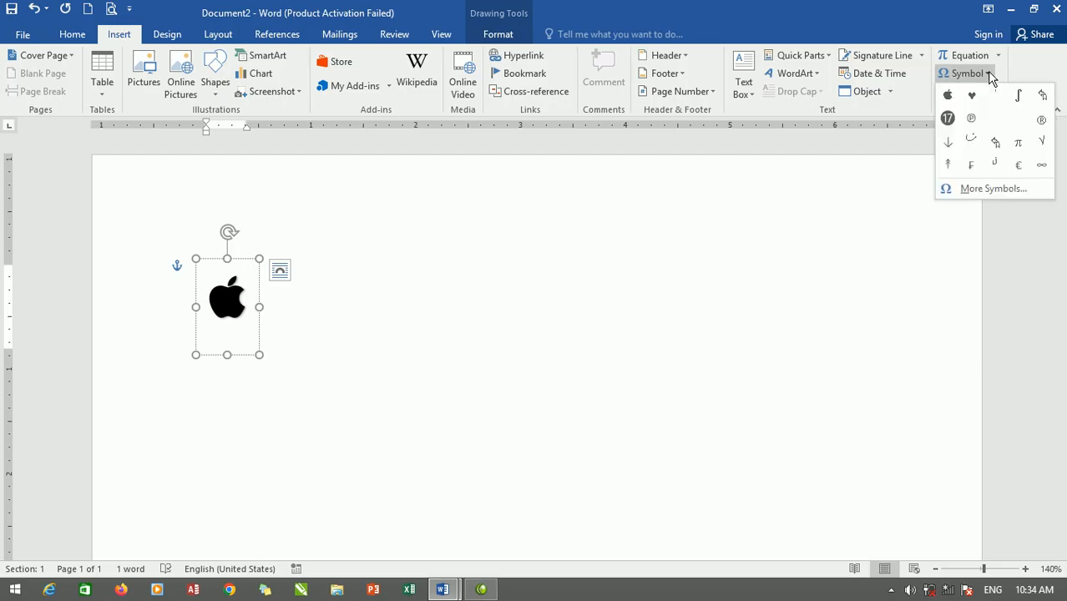
{"action": "left_click", "coordinate": [948, 95]}
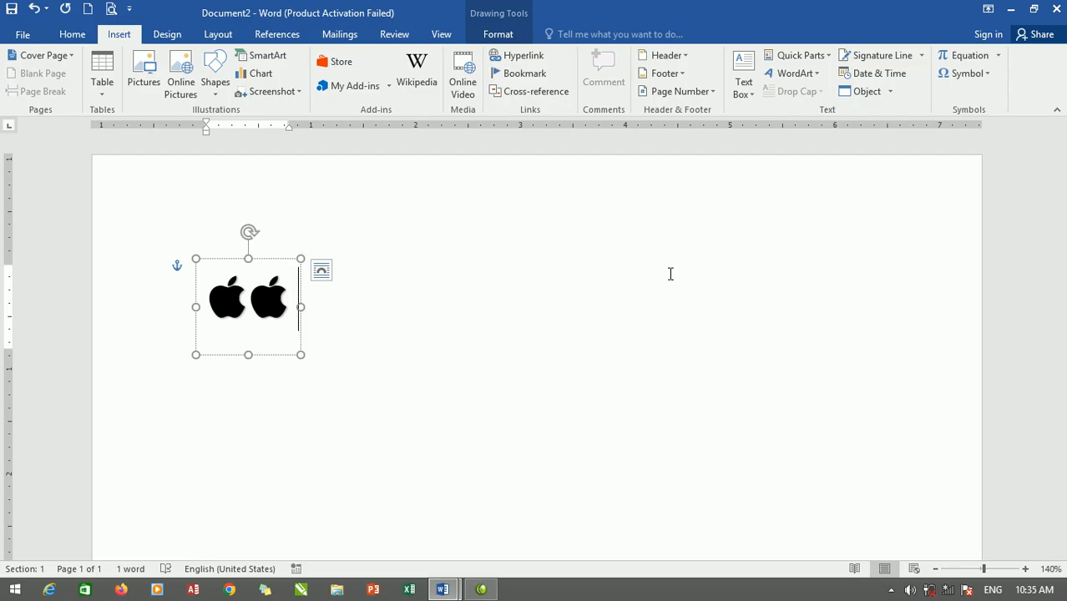
Enter the text "Zaland Nangarhar" after the two apple symbols.
{"action": "type", "text": "ZALAN"}
{"action": "key", "text": "BackSpace"}
{"action": "key", "text": "BackSpace"}
{"action": "key", "text": "BackSpace"}
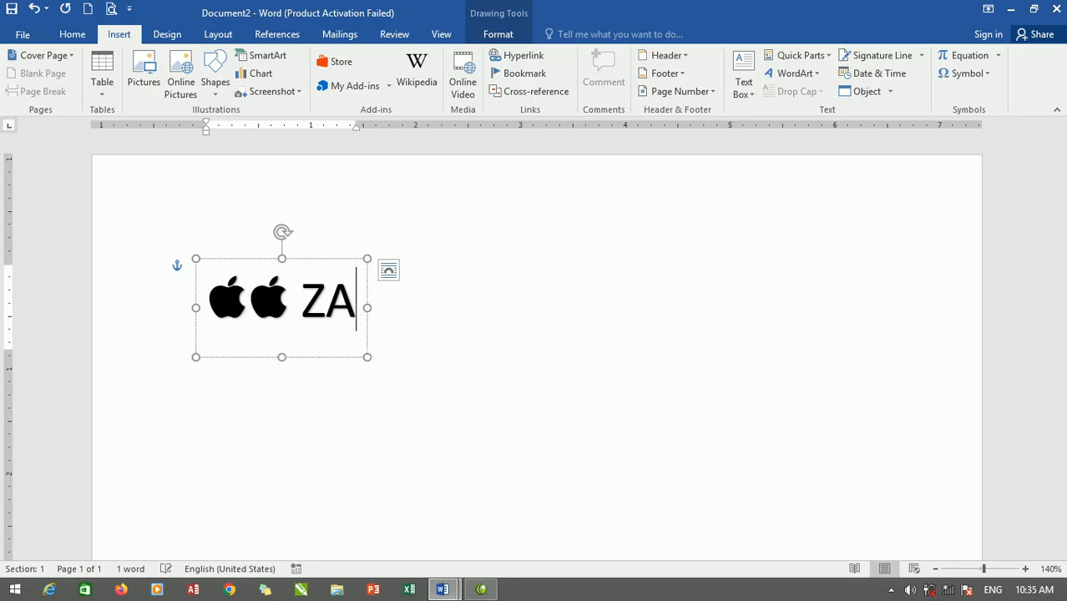
{"action": "key", "text": "BackSpace"}
{"action": "type", "text": "an"}
{"action": "key", "text": "BackSpace"}
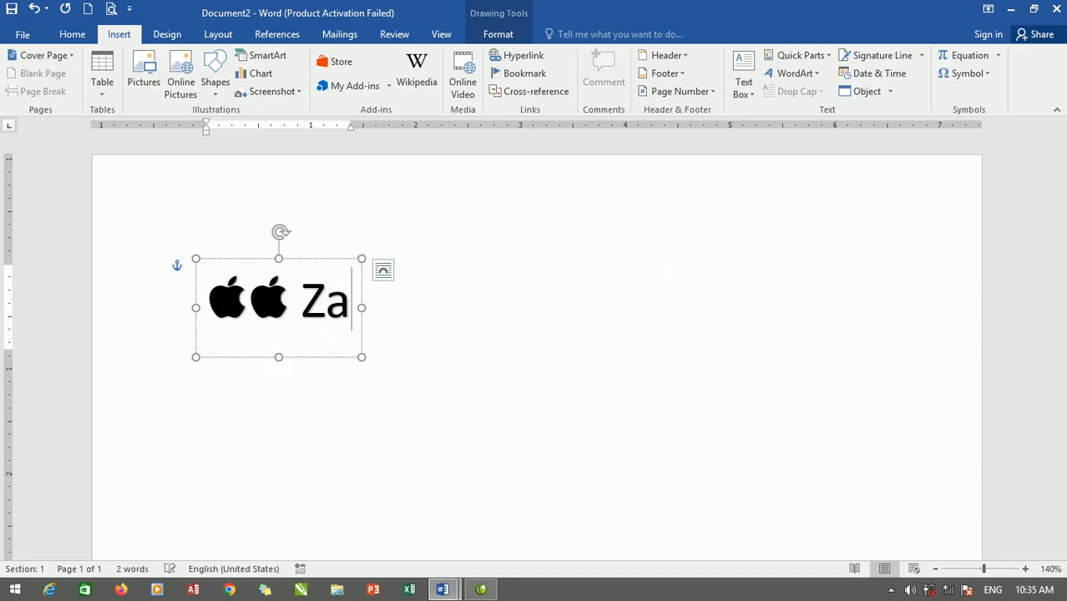
{"action": "type", "text": "land"}
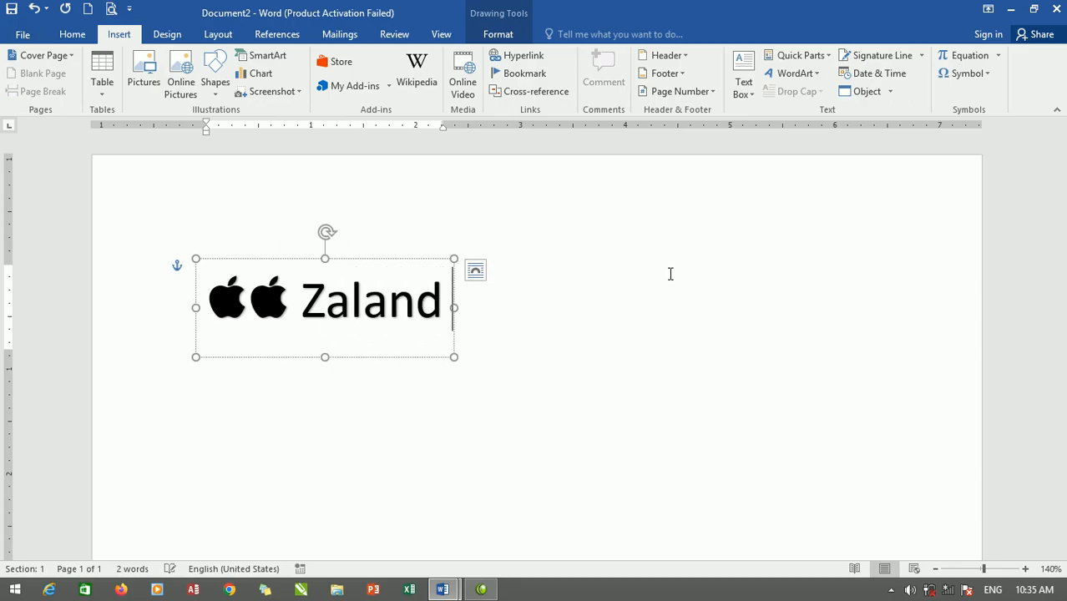
{"action": "type", "text": " Nangarhar"}
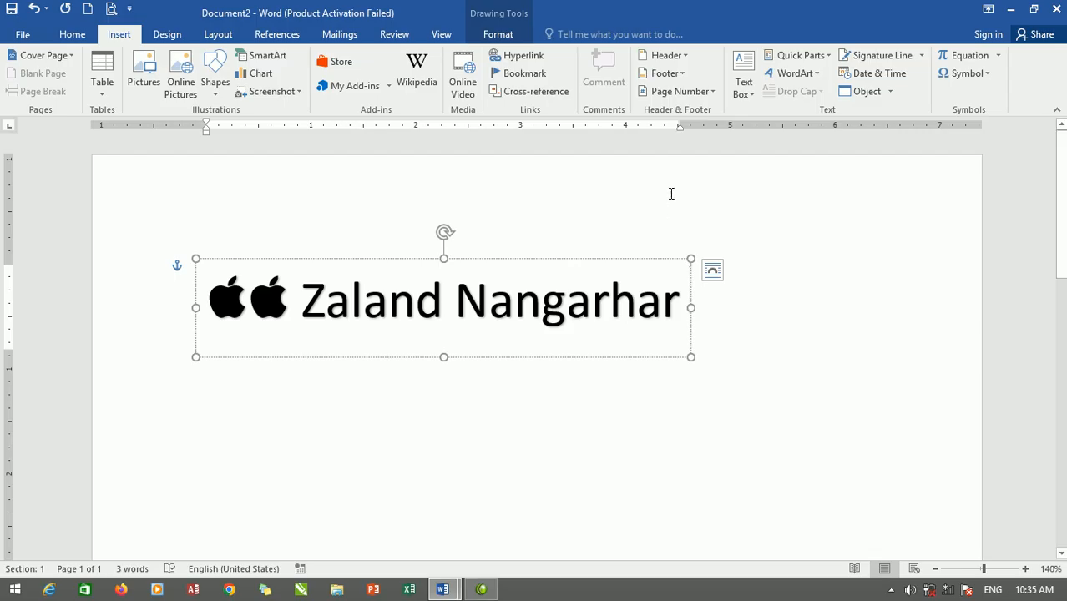
Add two apple symbols at the end of the "Zaland Nangarhar" line.
{"action": "left_click", "coordinate": [973, 73]}
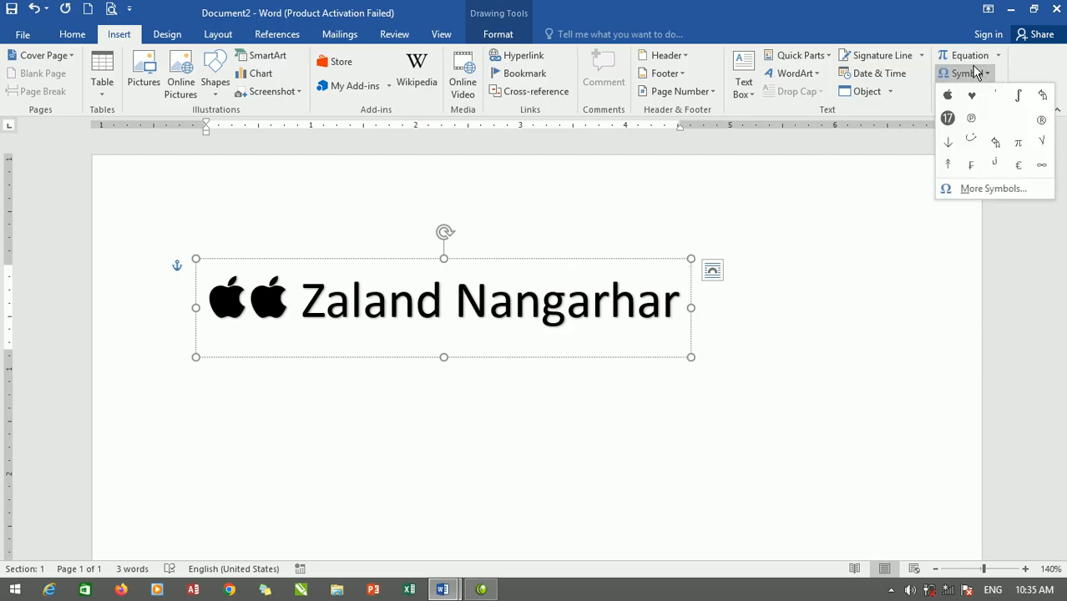
{"action": "left_click", "coordinate": [959, 97]}
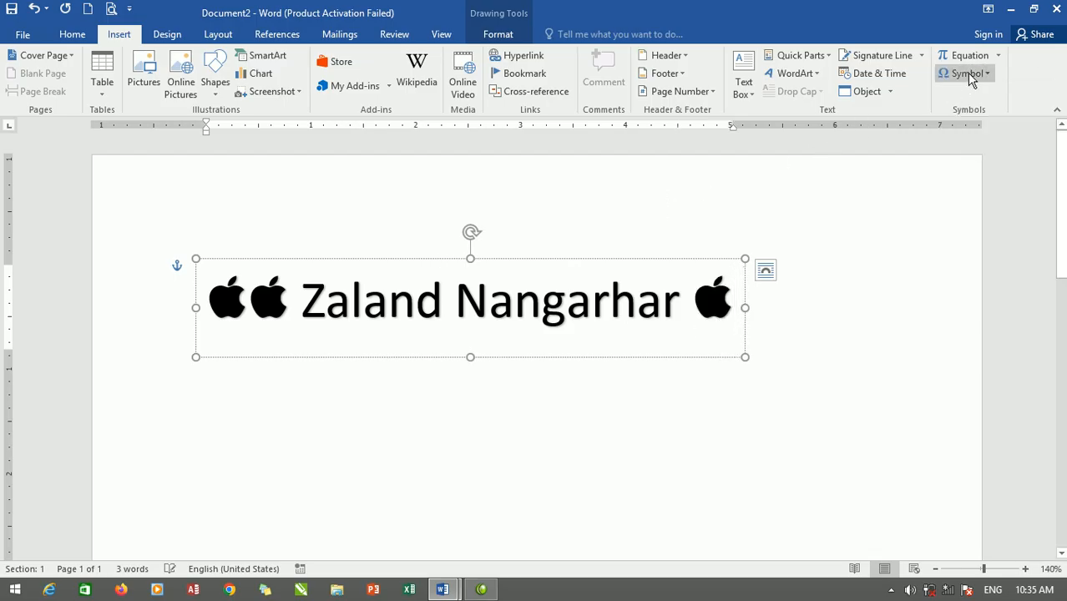
{"action": "left_click", "coordinate": [990, 75]}
{"action": "left_click", "coordinate": [948, 97]}
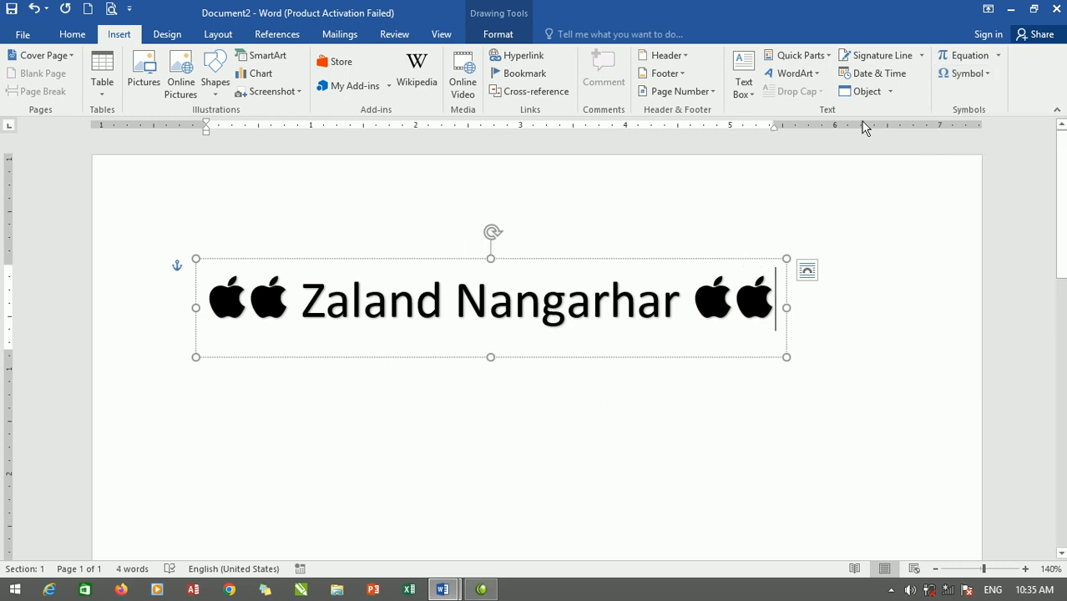
Add "2025" as the second line of the WordArt and start a third line.
{"action": "key", "text": "Return"}
{"action": "type", "text": "2025"}
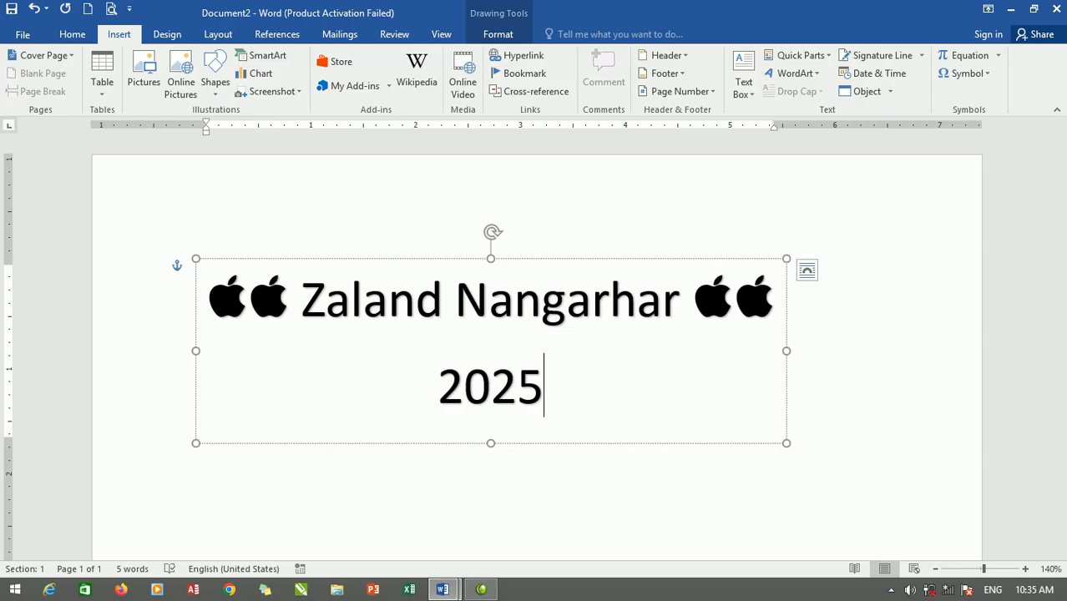
{"action": "key", "text": "Return"}
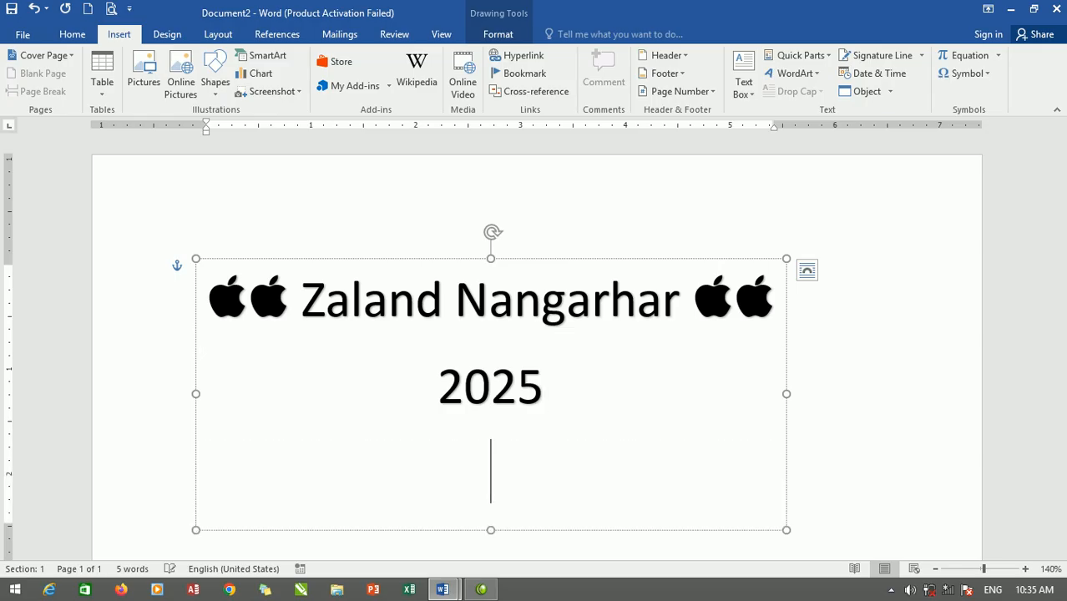
{"action": "type", "text": "Za"}
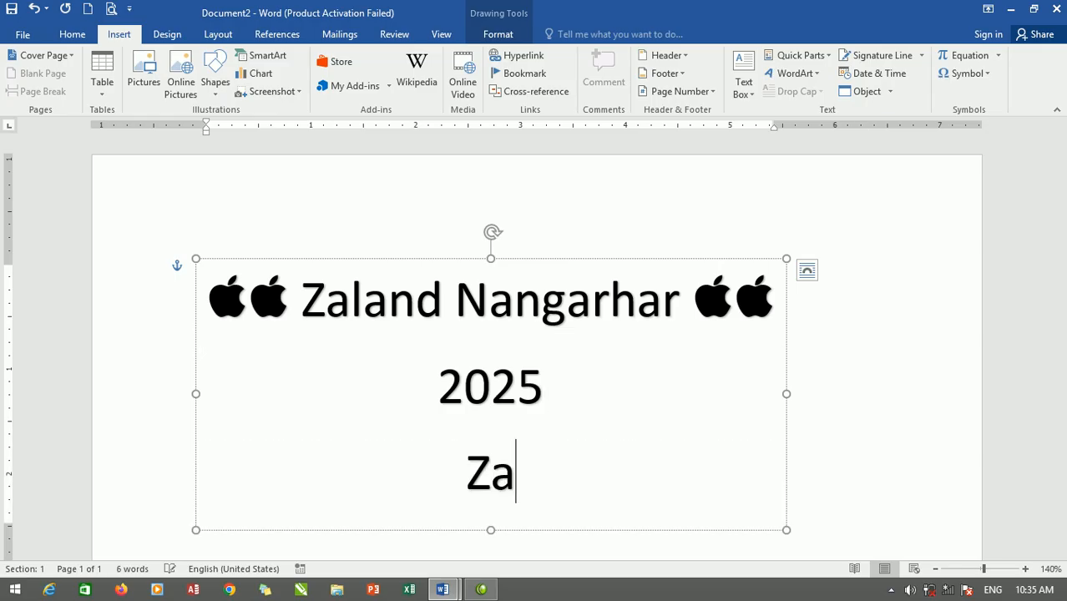
{"action": "type", "text": "land Nangarhar"}
{"action": "key", "text": "BackSpace"}
{"action": "key", "text": "BackSpace"}
{"action": "key", "text": "BackSpace"}
{"action": "key", "text": "BackSpace"}
{"action": "key", "text": "BackSpace"}
{"action": "key", "text": "BackSpace"}
{"action": "key", "text": "BackSpace"}
{"action": "key", "text": "BackSpace"}
{"action": "key", "text": "BackSpace"}
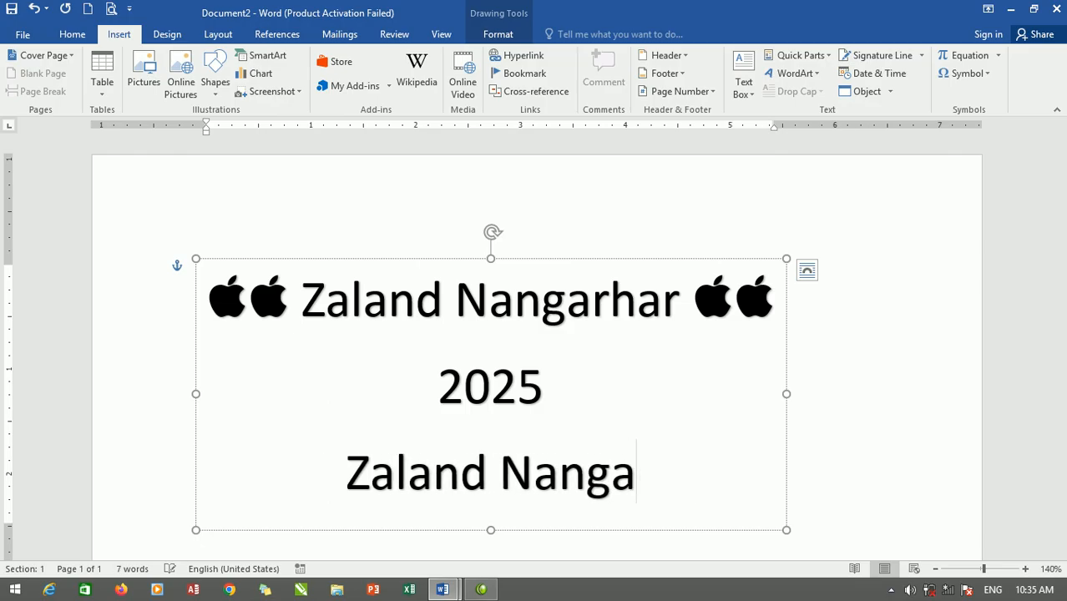
{"action": "key", "text": "BackSpace"}
{"action": "key", "text": "BackSpace"}
{"action": "key", "text": "BackSpace"}
{"action": "key", "text": "BackSpace"}
{"action": "key", "text": "BackSpace"}
{"action": "key", "text": "BackSpace"}
{"action": "key", "text": "BackSpace"}
{"action": "key", "text": "BackSpace"}
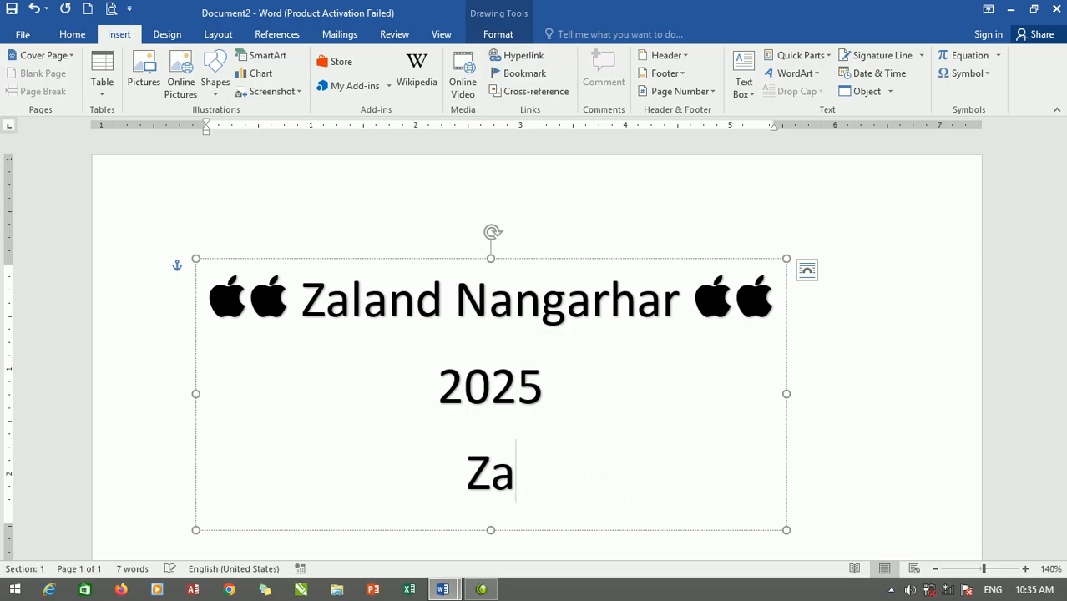
Switch the input language to Pashto and enter "ځلاند ننګرهار" as the third line of the WordArt.
{"action": "key", "text": "alt+shift"}
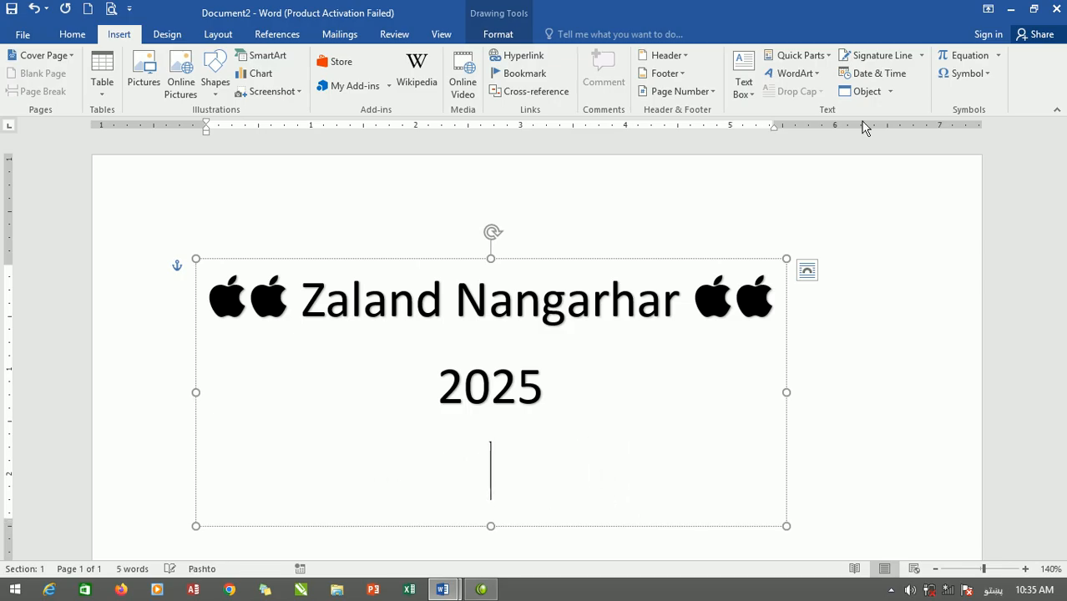
{"action": "type", "text": "ځلان"}
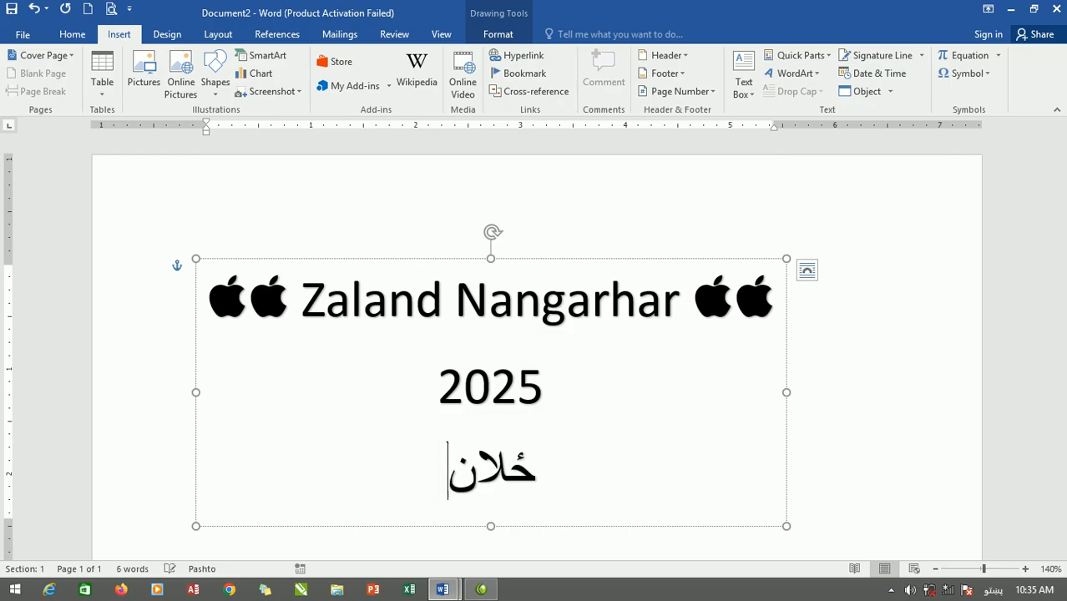
{"action": "type", "text": "د ننګرهار"}
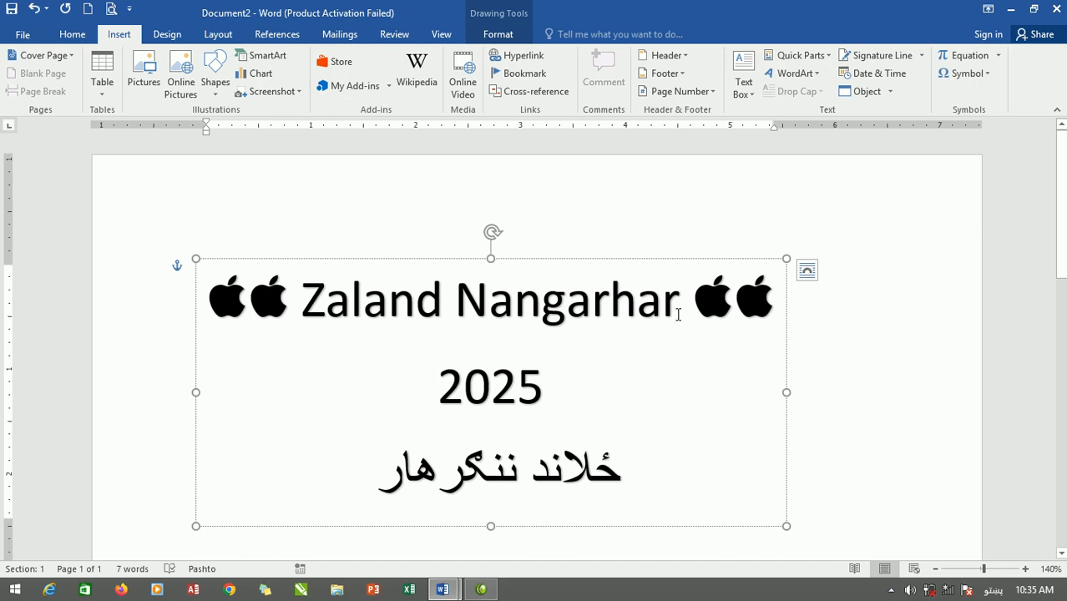
Apply the circular Follow Path transform with a middle line to all the WordArt text and shrink its box to about 1.81" by 1.85".
{"action": "key", "text": "ctrl+a"}
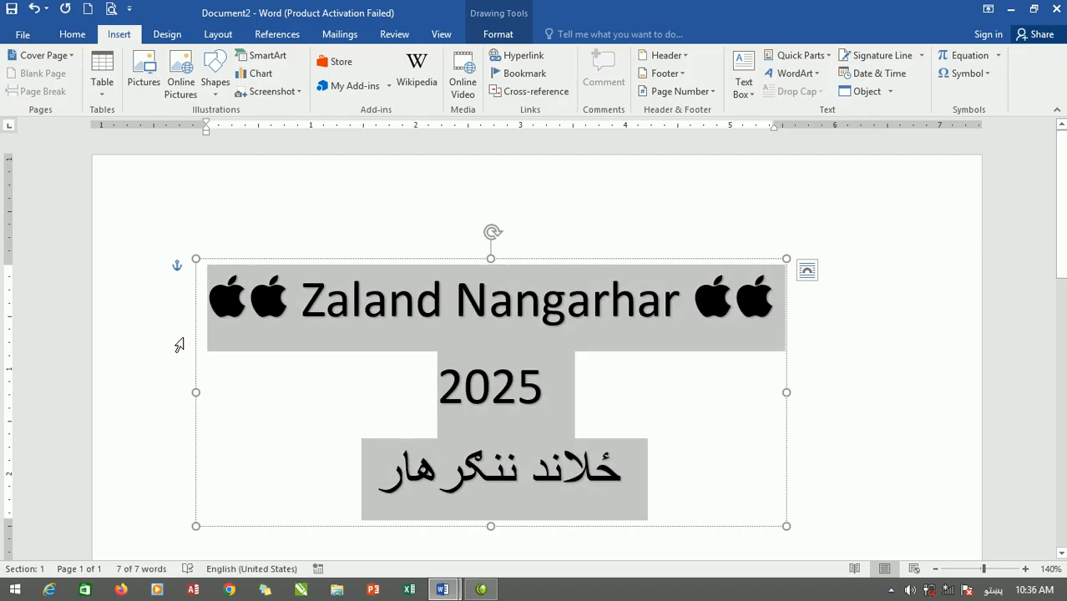
{"action": "left_click", "coordinate": [493, 37]}
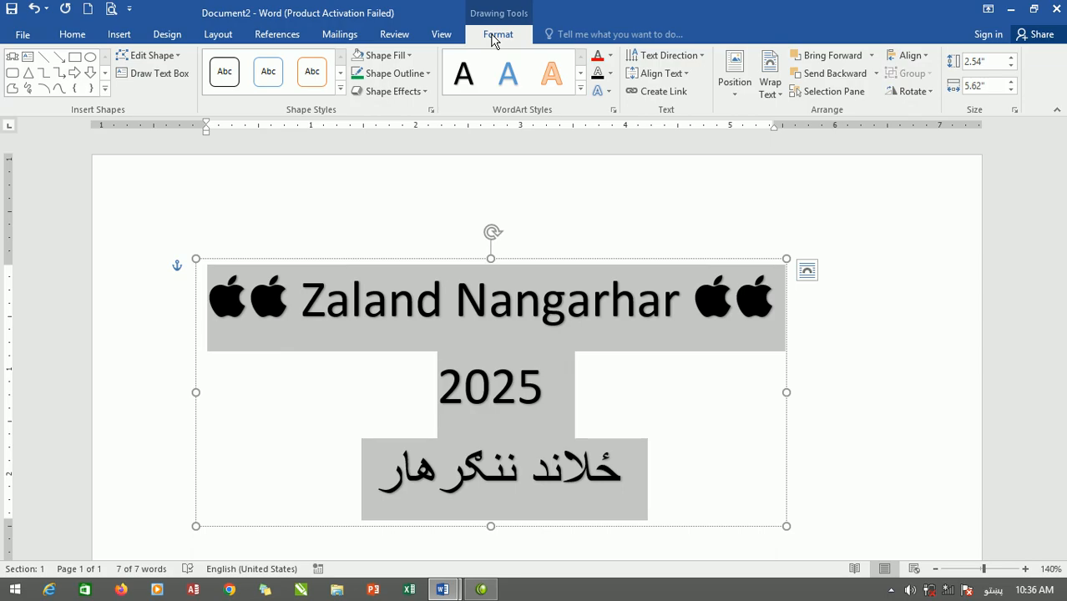
{"action": "left_click", "coordinate": [610, 92]}
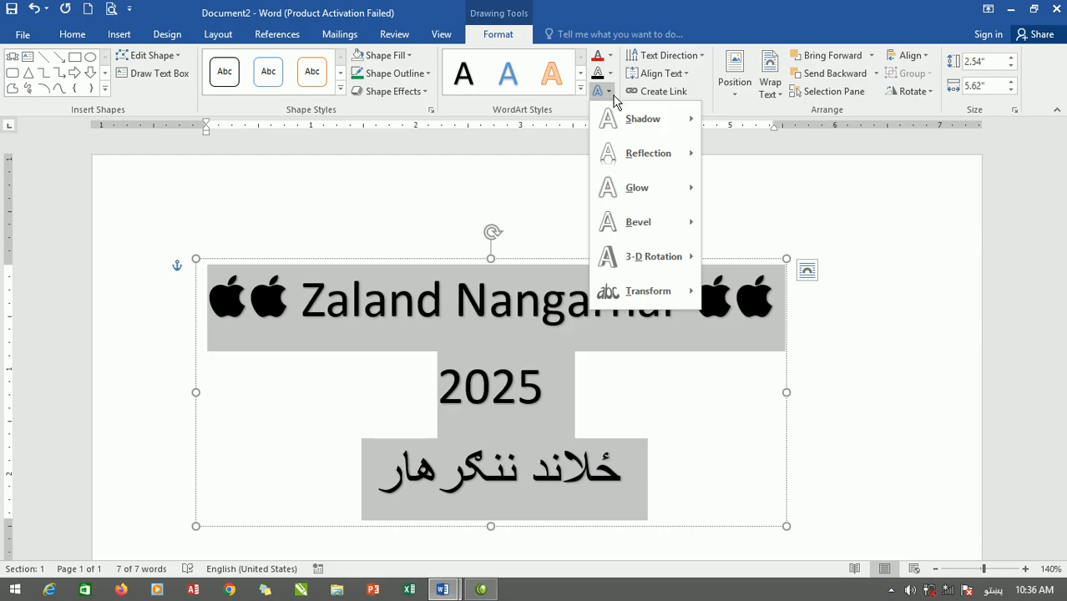
{"action": "mouse_move", "coordinate": [642, 301]}
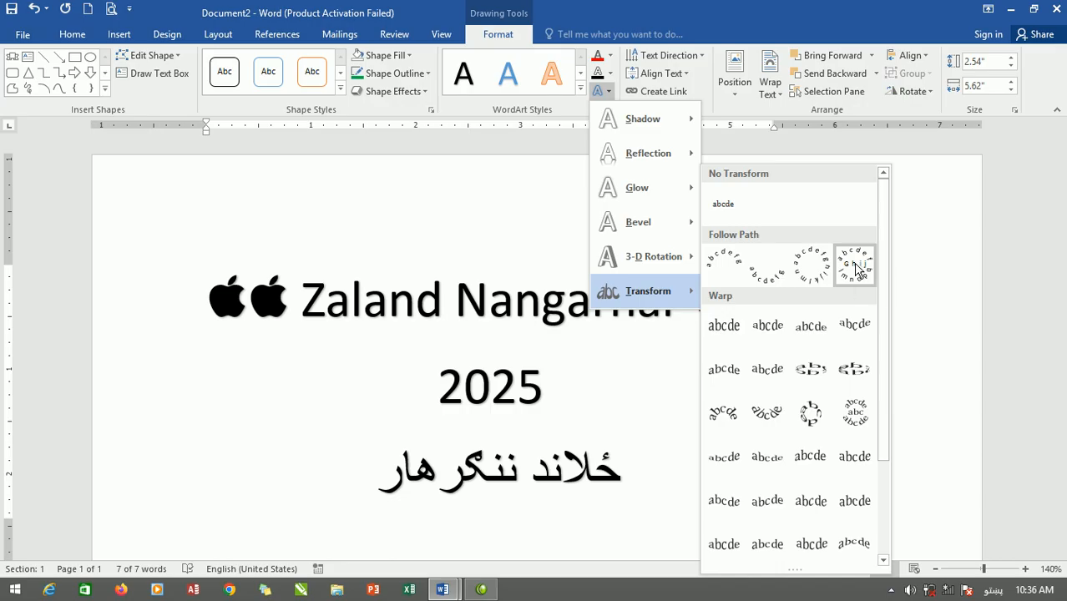
{"action": "left_click", "coordinate": [856, 267]}
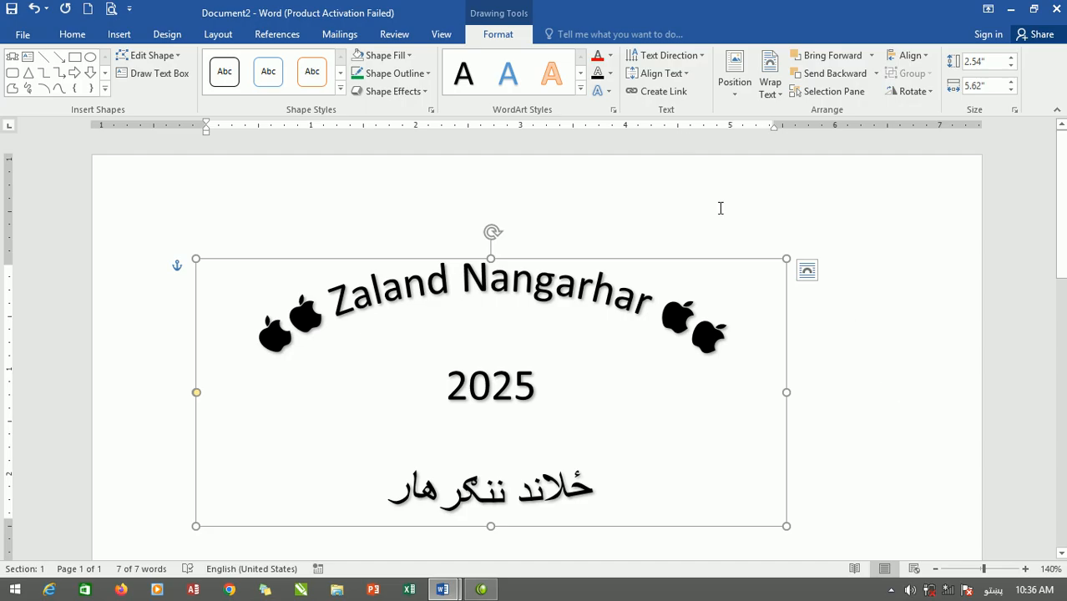
{"action": "scroll", "coordinate": [726, 354], "scroll_direction": "down", "scroll_amount": 1}
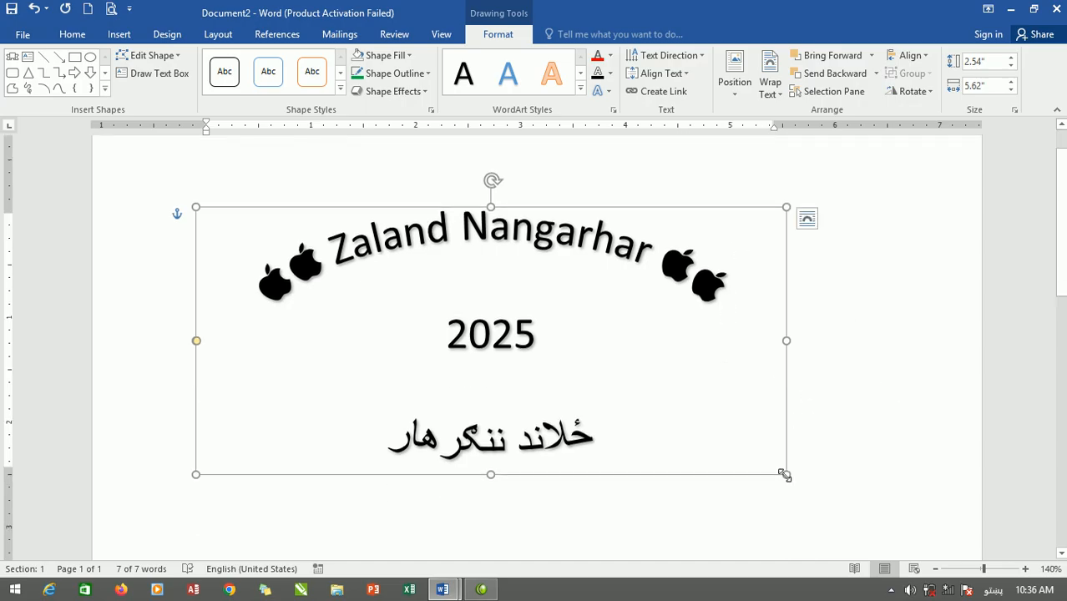
{"action": "left_click_drag", "start_coordinate": [784, 474], "coordinate": [390, 399]}
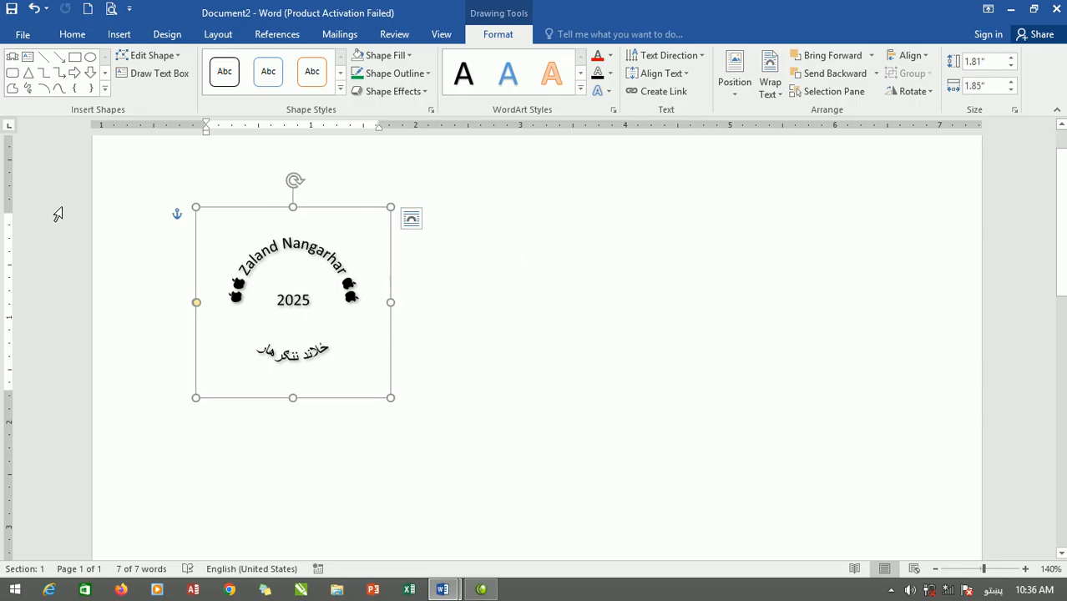
Draw an oval about 1.88" high and 2.18" wide beside the curved text and give it no fill.
{"action": "left_click", "coordinate": [91, 59]}
{"action": "left_click_drag", "start_coordinate": [576, 224], "coordinate": [800, 417]}
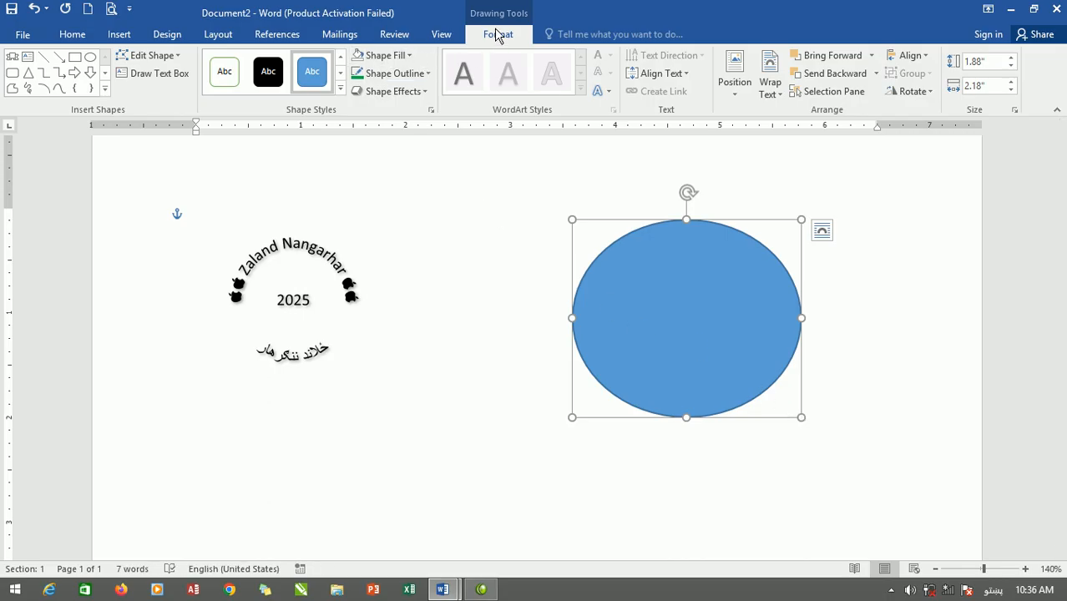
{"action": "left_click", "coordinate": [410, 56]}
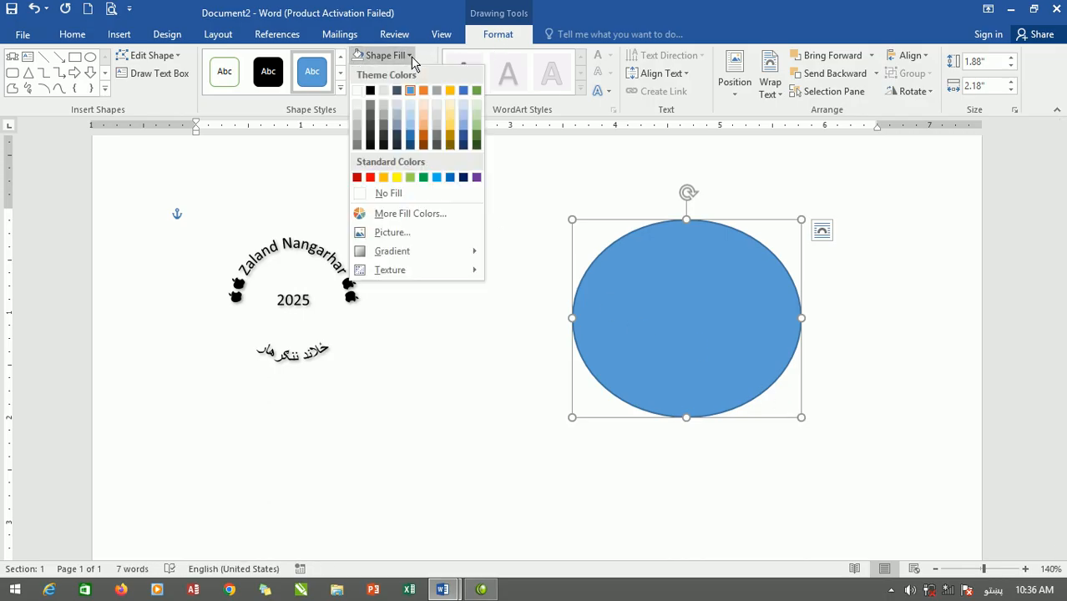
{"action": "left_click", "coordinate": [411, 194]}
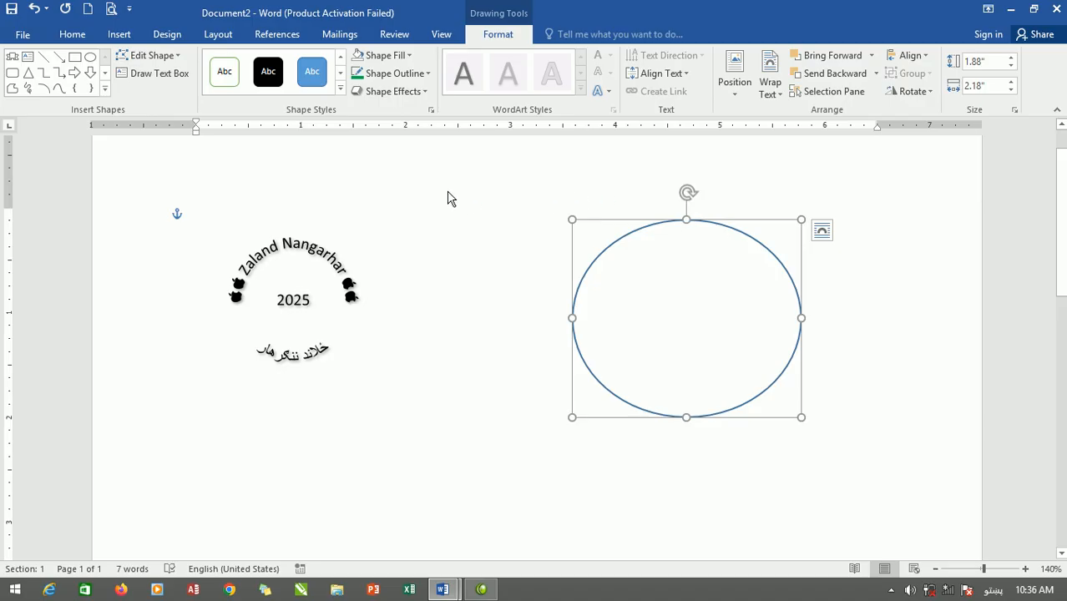
Set the oval's outline weight to 2¼ pt.
{"action": "left_click", "coordinate": [427, 75]}
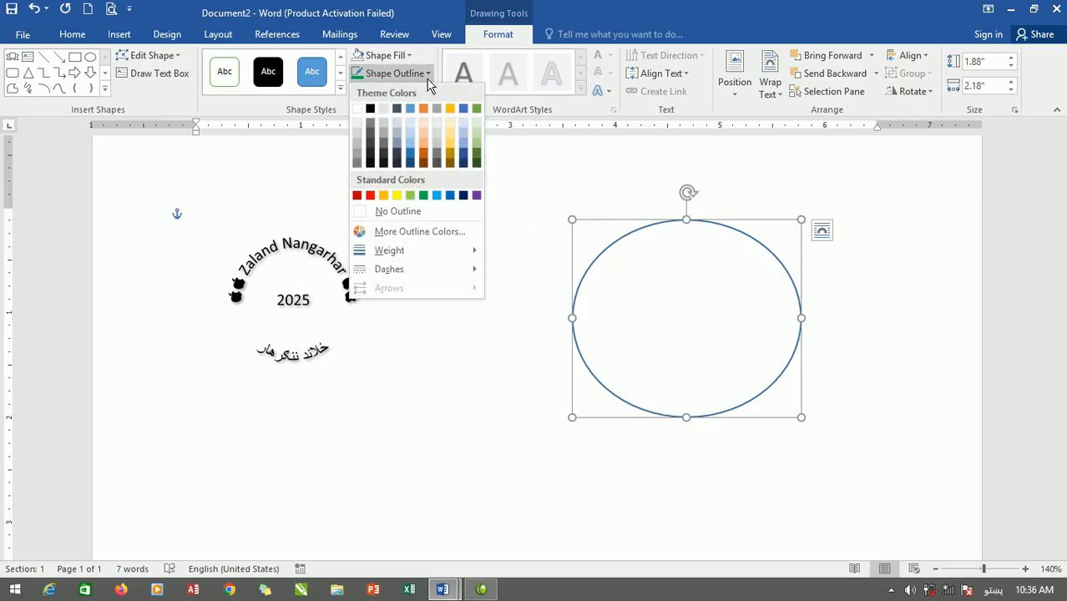
{"action": "mouse_move", "coordinate": [406, 265]}
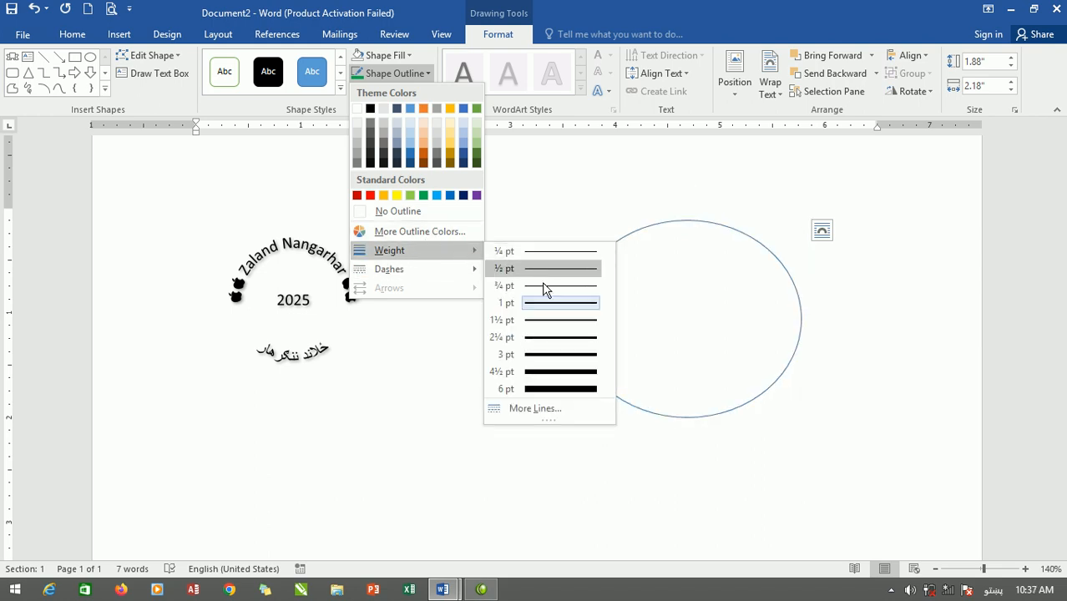
{"action": "left_click", "coordinate": [550, 338]}
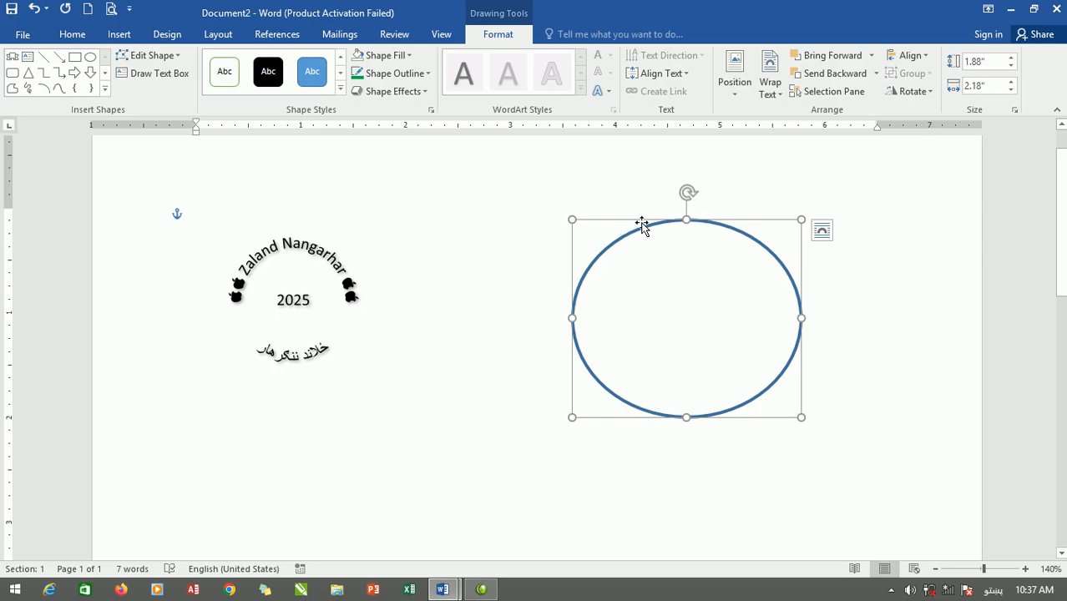
Move the oval around the curved text, shrink it to about 1.69" high by 1.84" wide, and center it on the text.
{"action": "left_click_drag", "start_coordinate": [608, 229], "coordinate": [248, 208]}
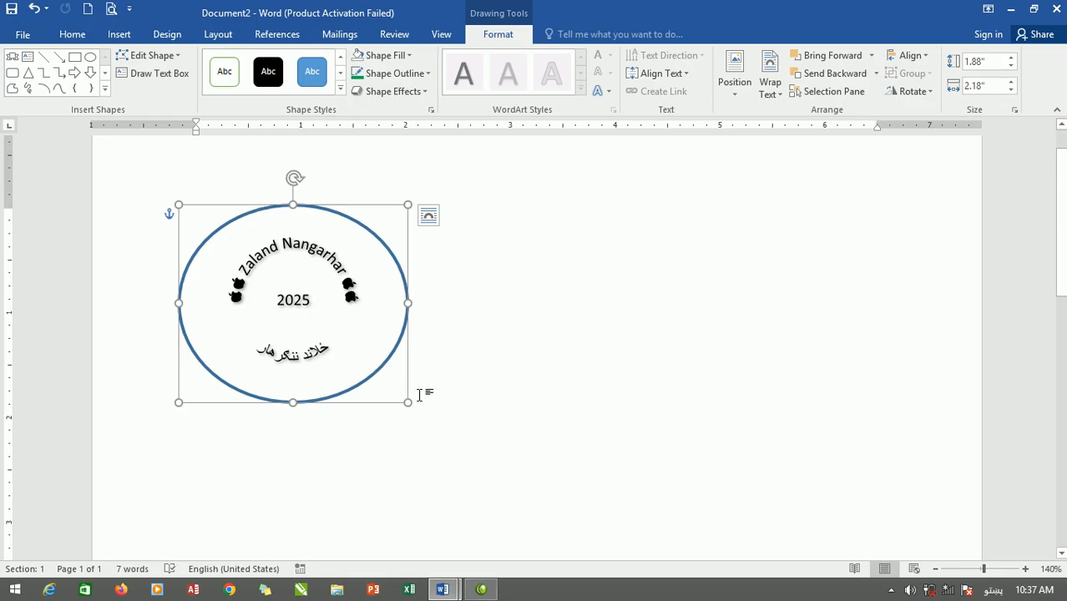
{"action": "left_click_drag", "start_coordinate": [406, 403], "coordinate": [372, 383]}
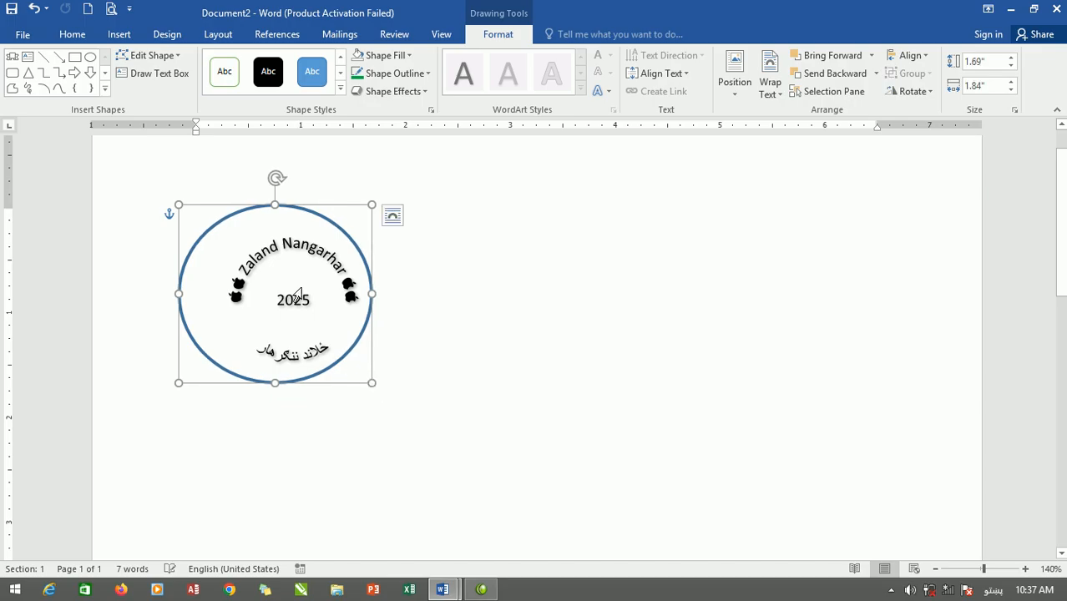
{"action": "left_click_drag", "start_coordinate": [238, 213], "coordinate": [258, 212]}
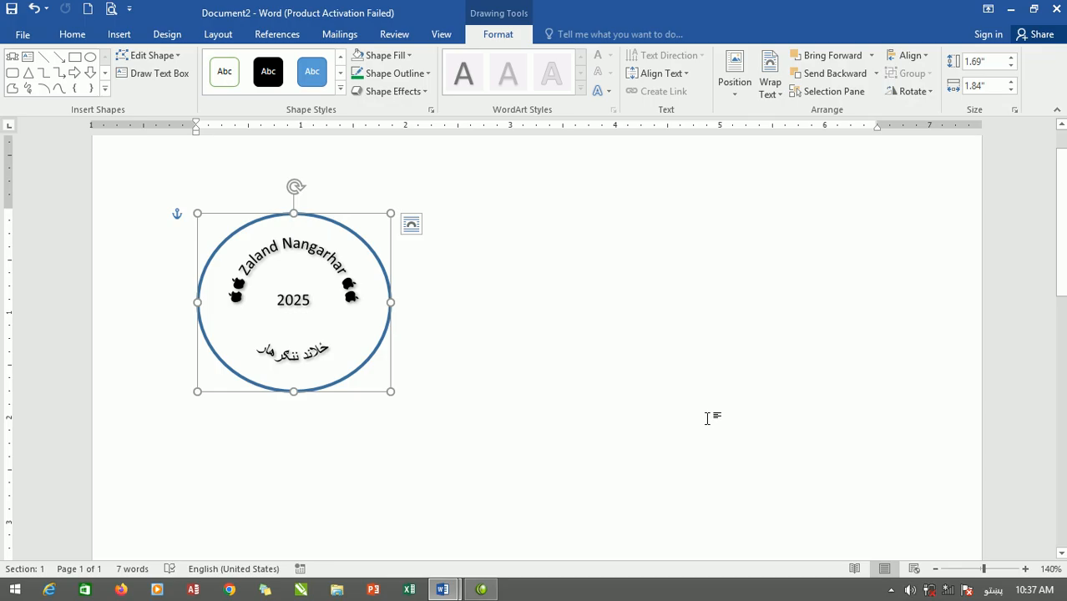
Duplicate the oval and shrink the copy to about 0.66" high by 0.72" wide, placing it around "2025".
{"action": "key", "text": "ctrl+d"}
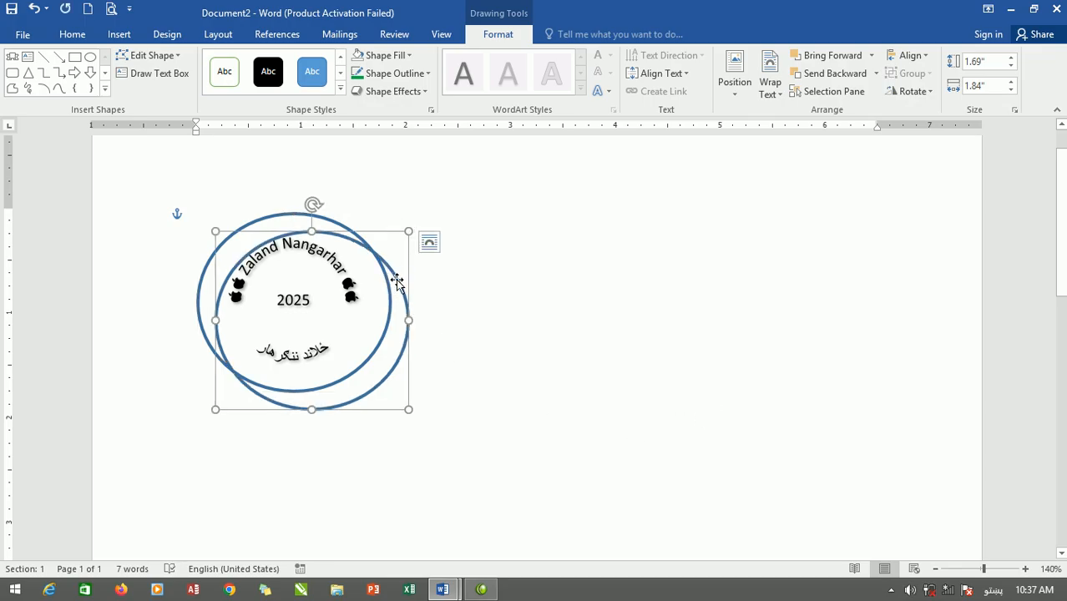
{"action": "left_click_drag", "start_coordinate": [398, 276], "coordinate": [375, 262]}
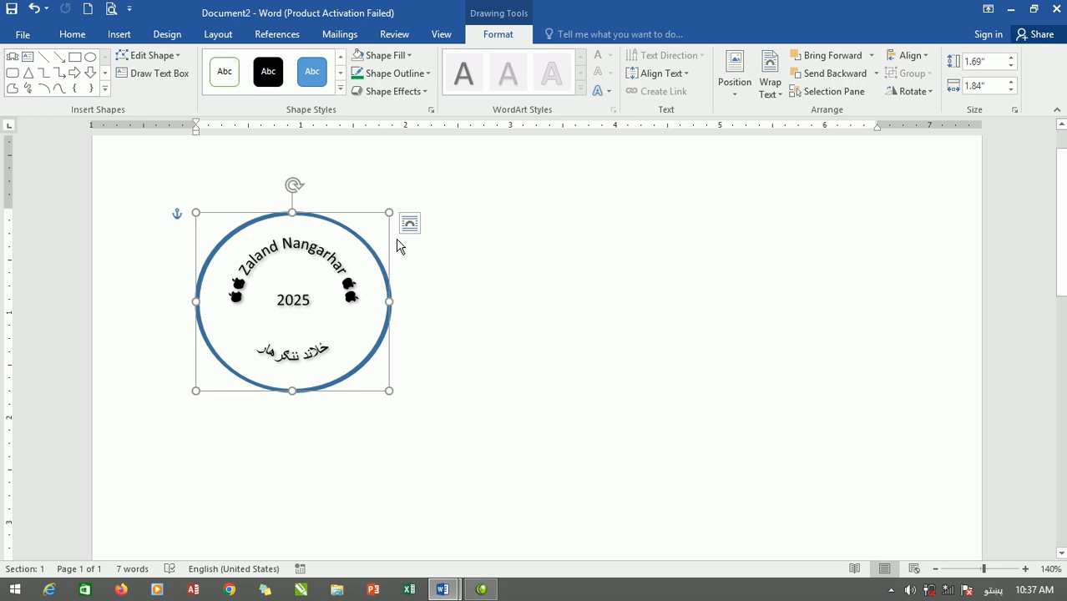
{"action": "left_click_drag", "start_coordinate": [389, 213], "coordinate": [278, 271]}
{"action": "left_click_drag", "start_coordinate": [326, 331], "coordinate": [331, 337]}
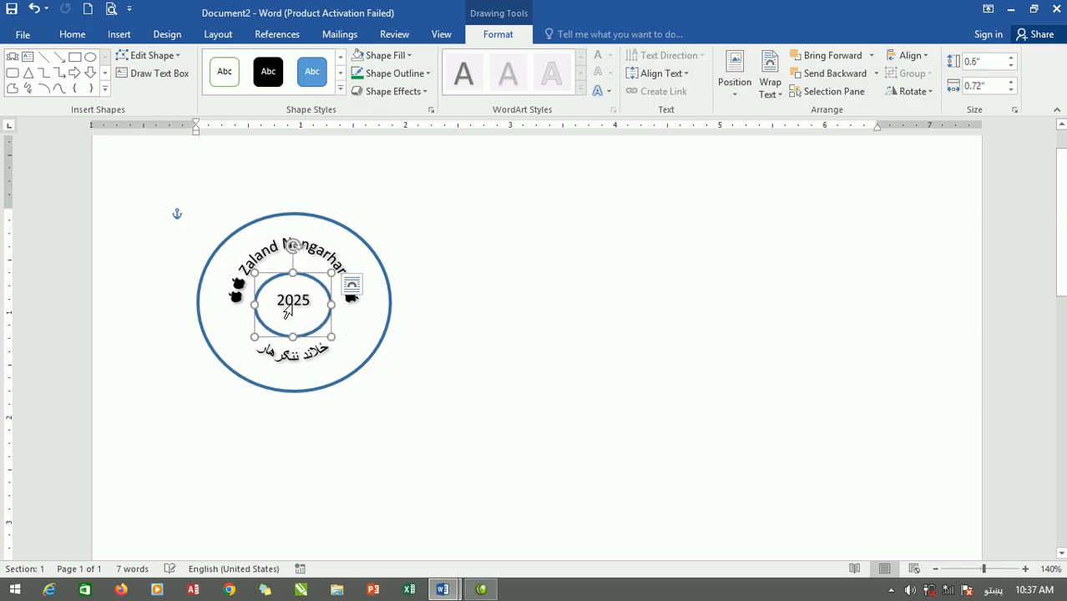
{"action": "left_click_drag", "start_coordinate": [292, 272], "coordinate": [292, 266]}
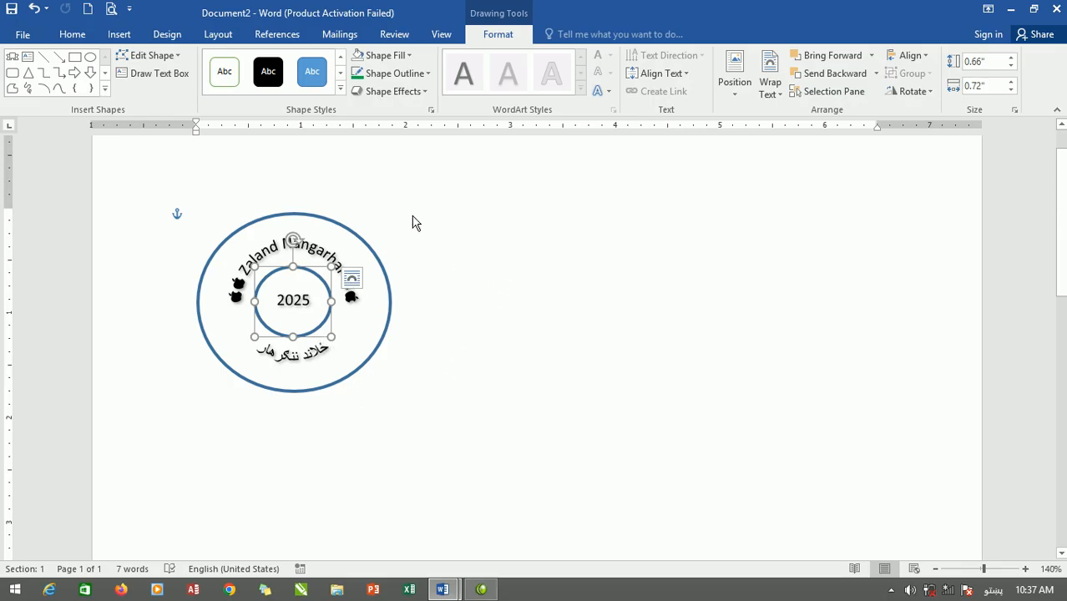
Set the inner oval's outline weight to 1 pt and deselect it.
{"action": "left_click", "coordinate": [418, 74]}
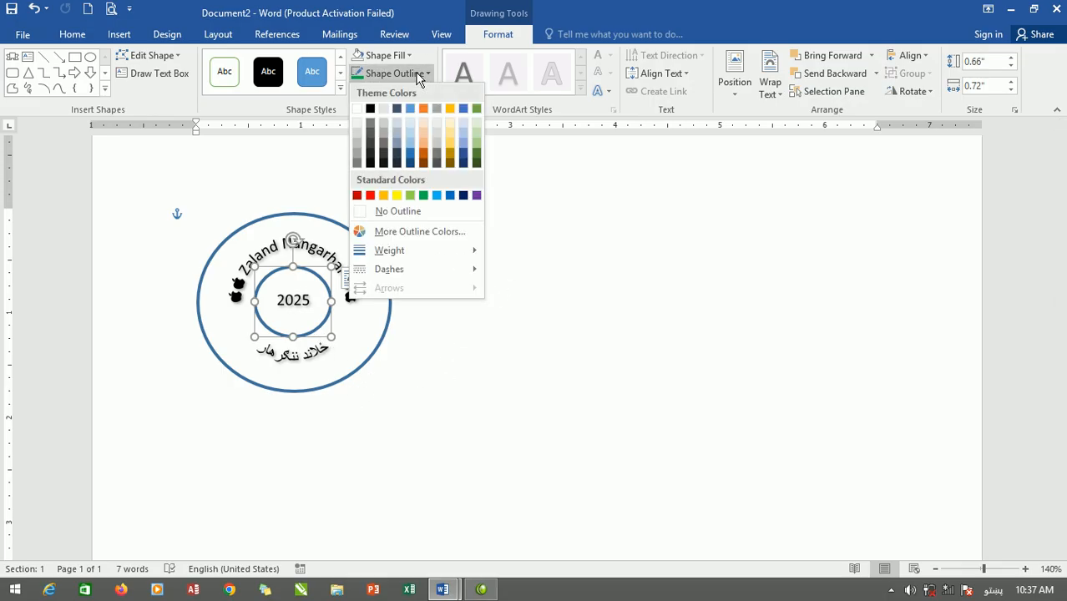
{"action": "mouse_move", "coordinate": [451, 250]}
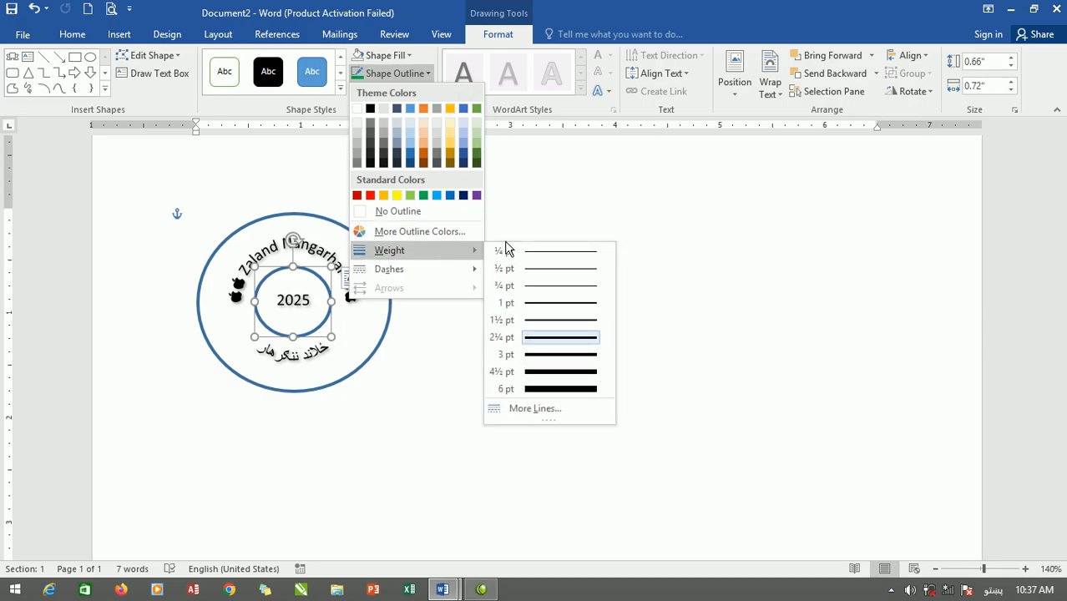
{"action": "left_click", "coordinate": [558, 307]}
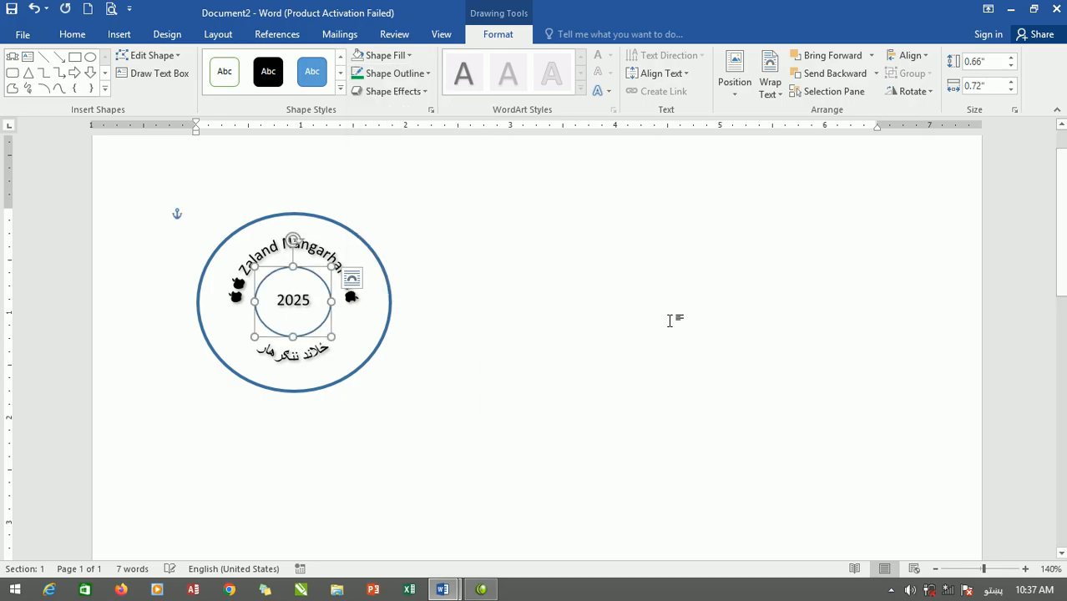
{"action": "left_click", "coordinate": [583, 334]}
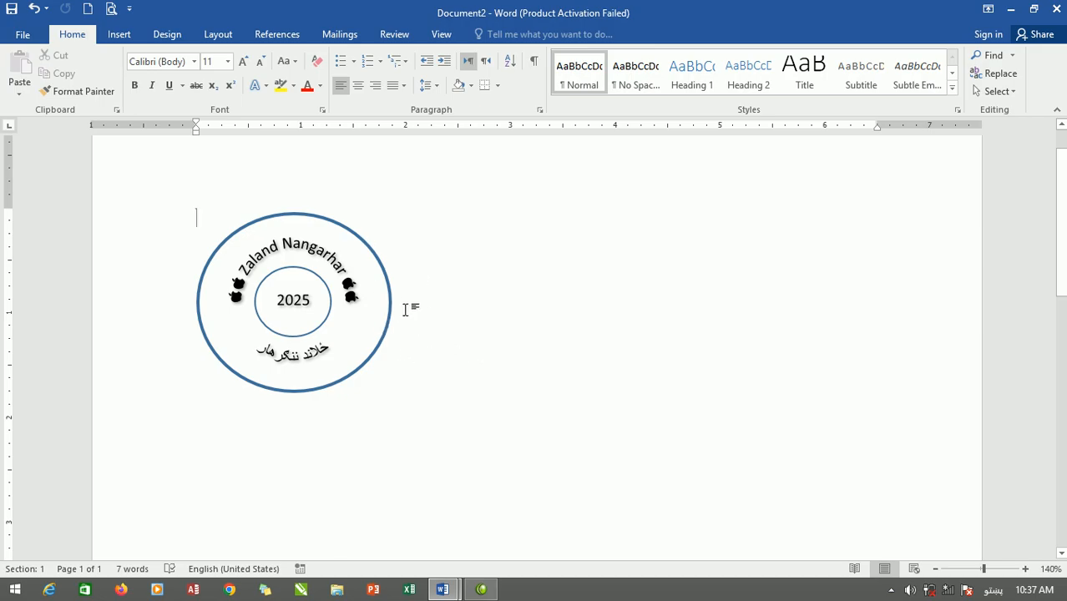
Change the fill color of all the WordArt text to the standard dark red.
{"action": "double_click", "coordinate": [330, 267]}
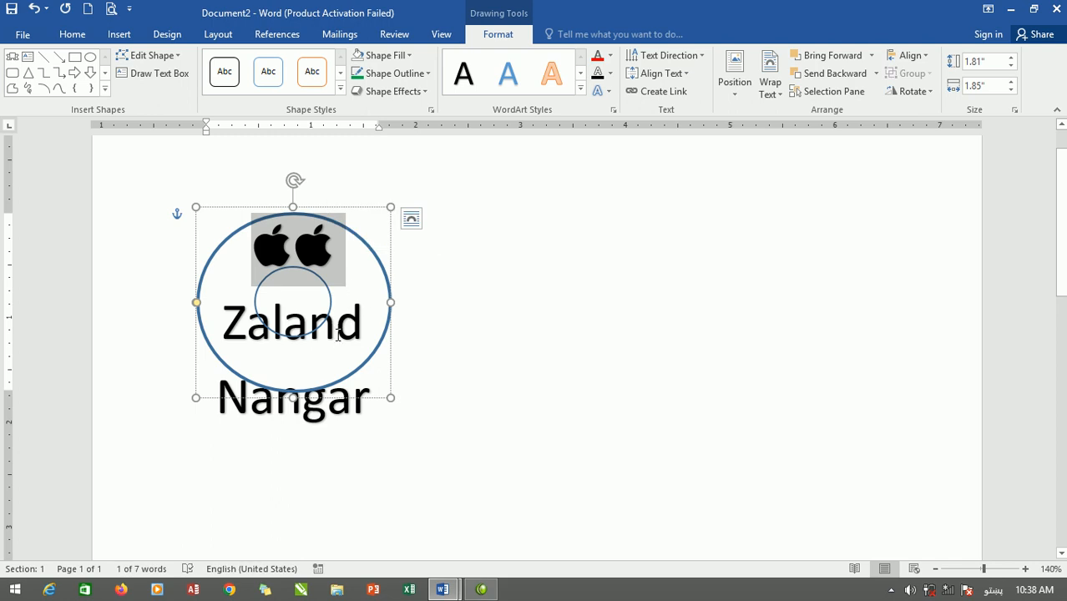
{"action": "key", "text": "ctrl+a"}
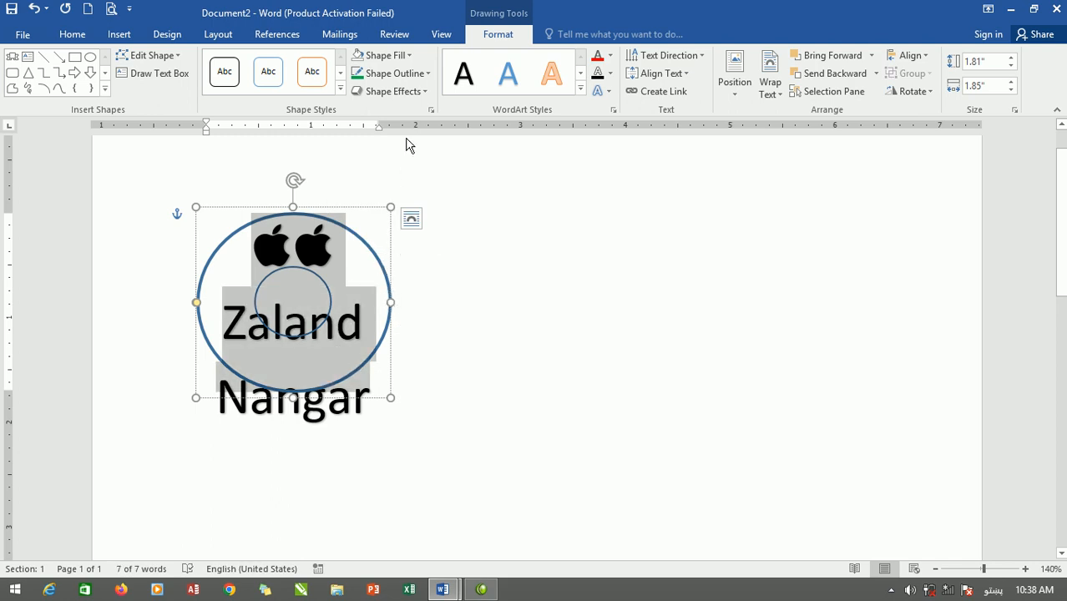
{"action": "left_click", "coordinate": [610, 55]}
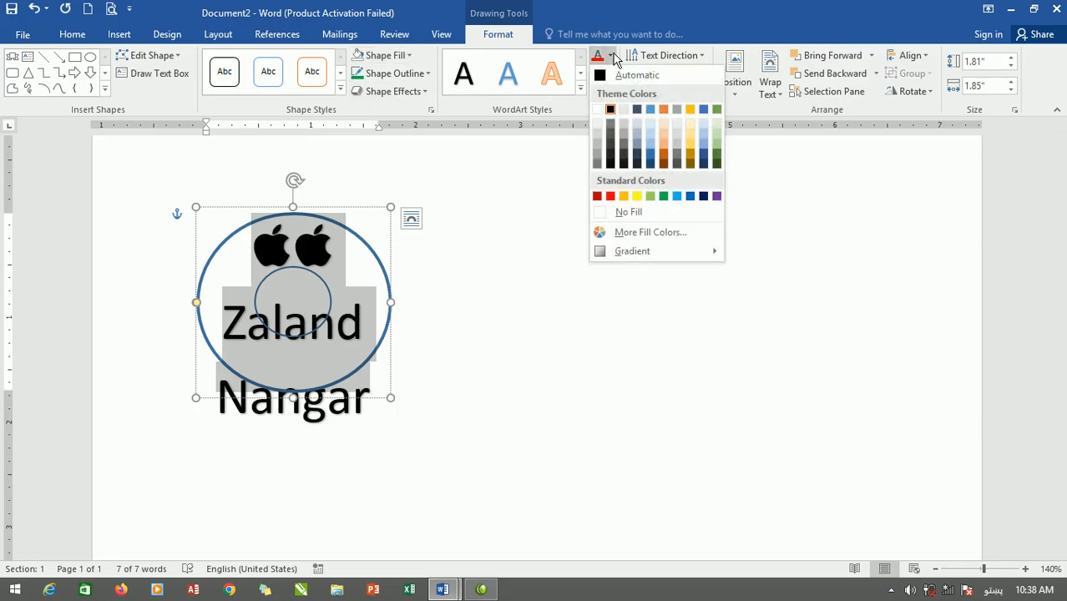
{"action": "left_click", "coordinate": [597, 196]}
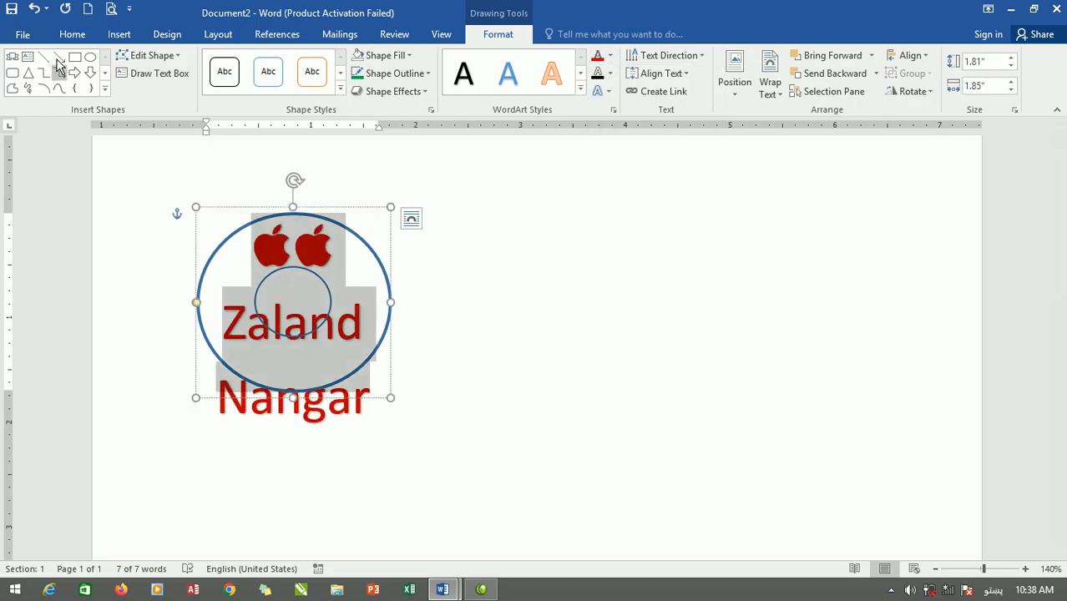
Try enlarging all the WordArt text to 48 pt.
{"action": "left_click", "coordinate": [78, 37]}
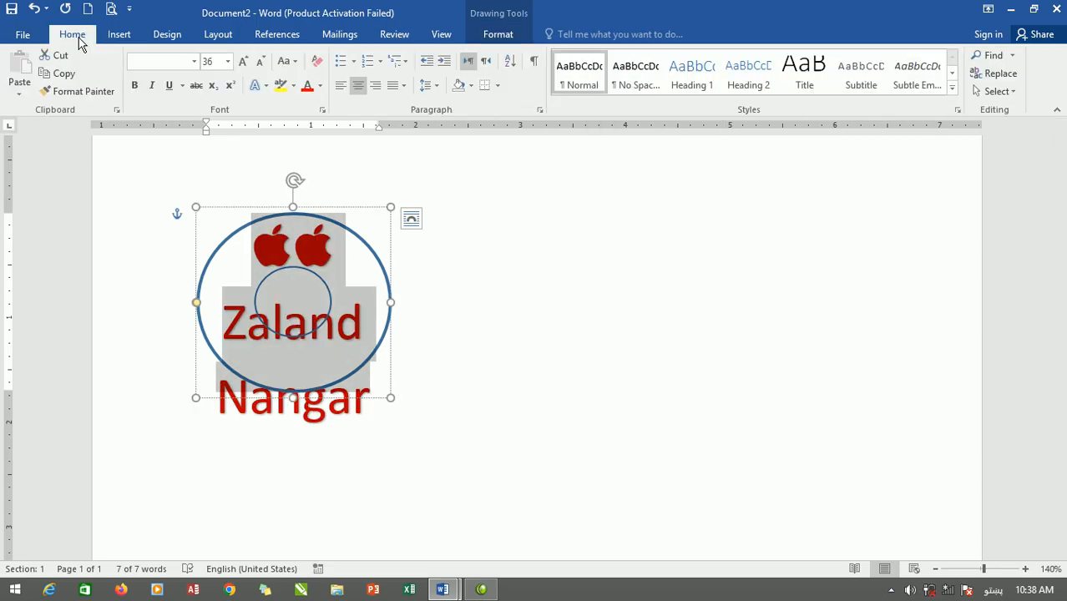
{"action": "left_click", "coordinate": [241, 61]}
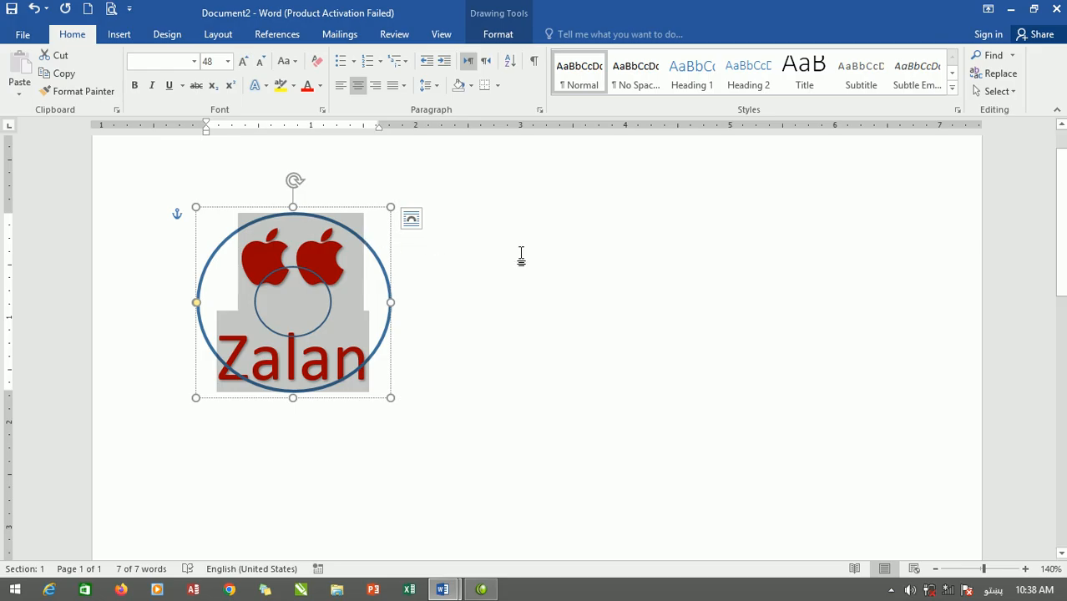
{"action": "left_click", "coordinate": [560, 342]}
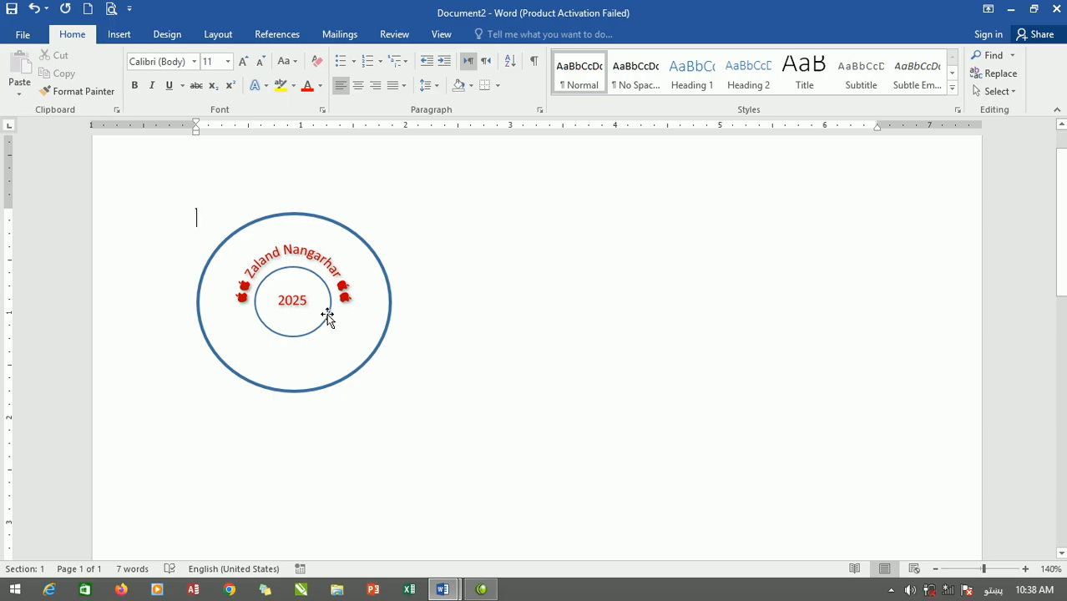
Return all the WordArt text to a font size of 36 pt.
{"action": "double_click", "coordinate": [352, 283]}
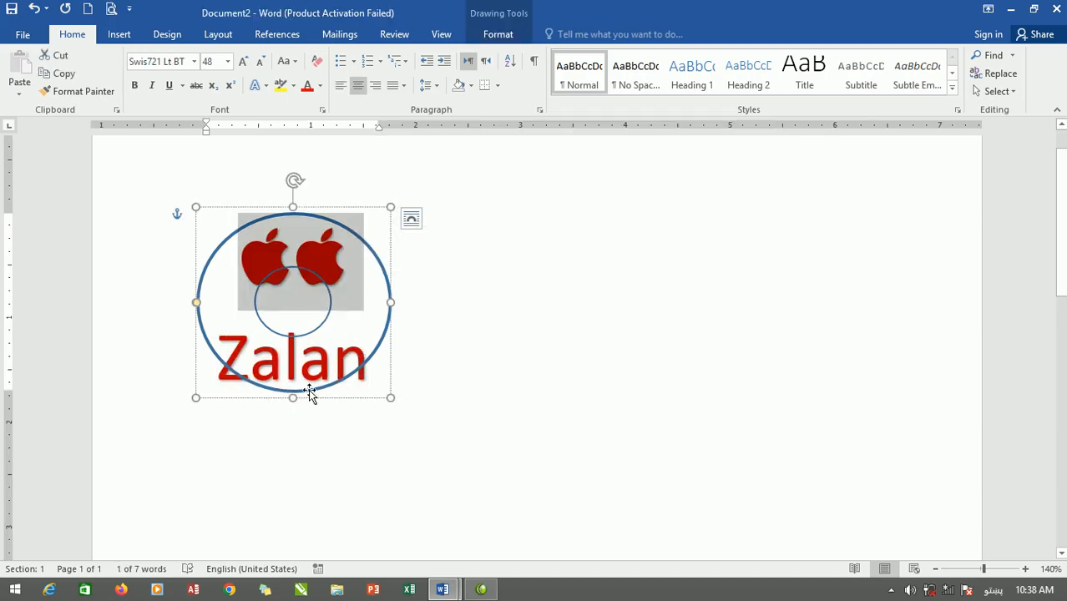
{"action": "key", "text": "ctrl+a"}
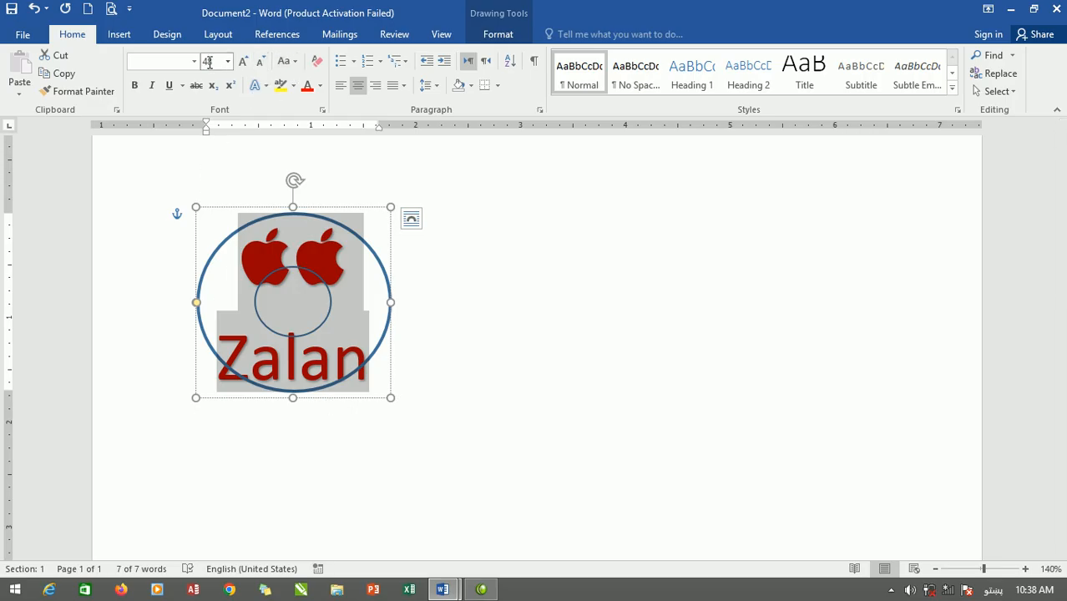
{"action": "left_click", "coordinate": [260, 62]}
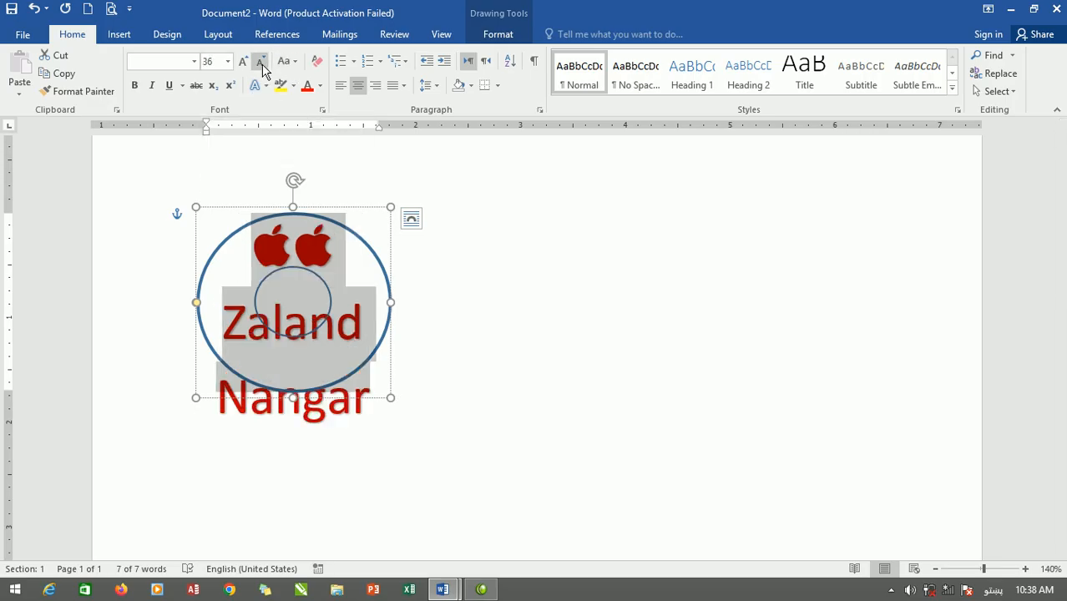
{"action": "left_click", "coordinate": [584, 272]}
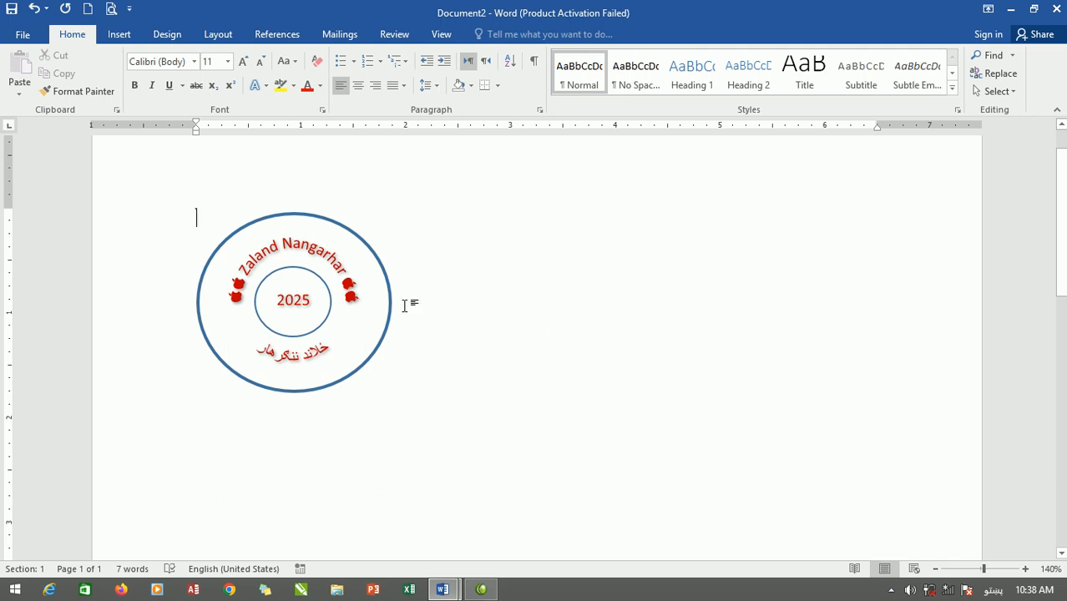
{"action": "left_click", "coordinate": [336, 225]}
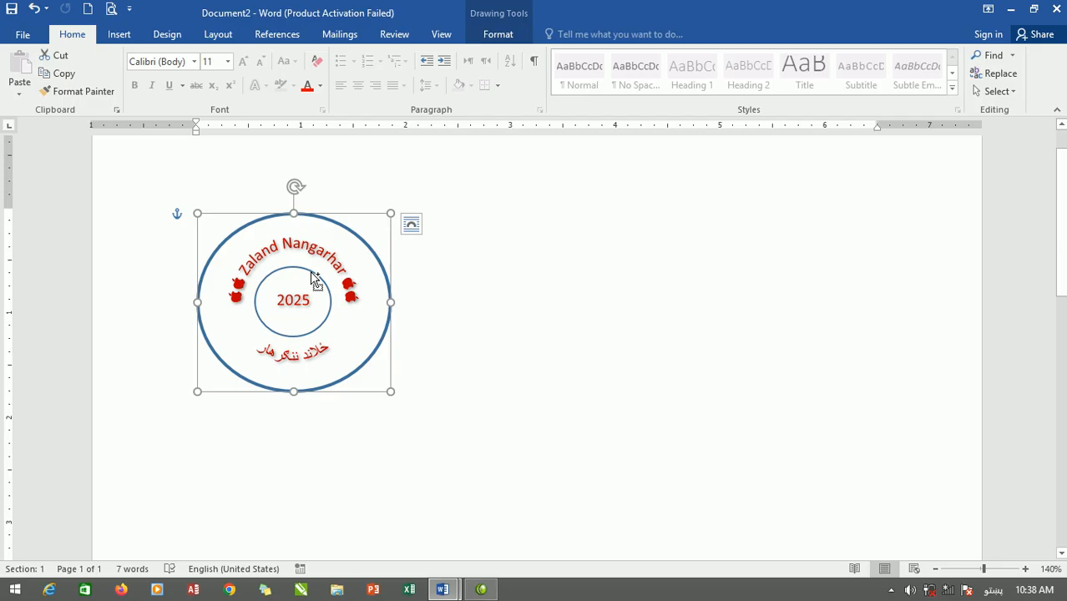
{"action": "left_click", "coordinate": [411, 224]}
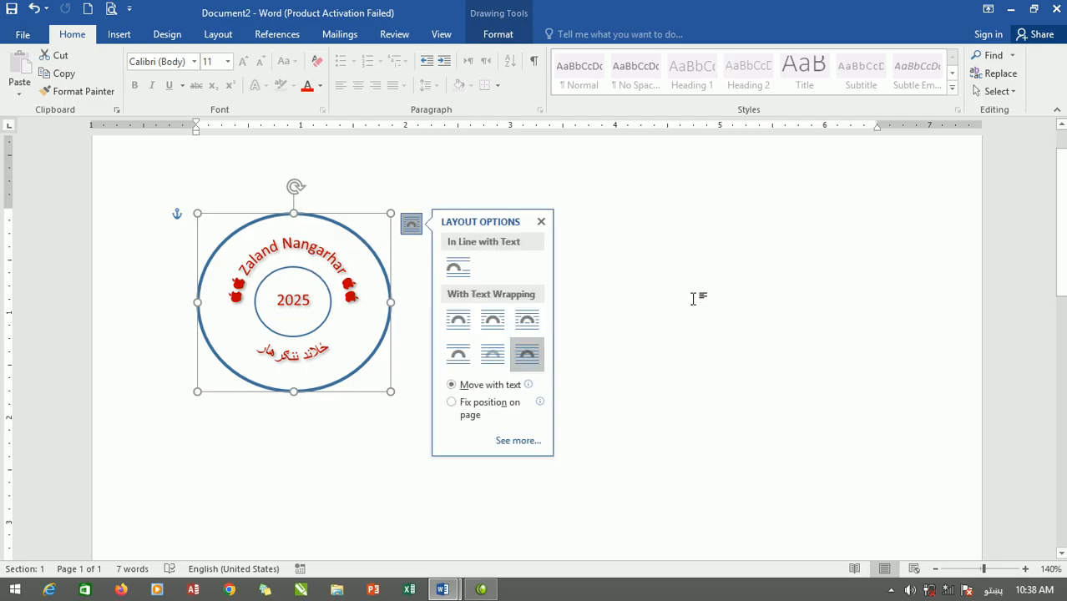
{"action": "left_click", "coordinate": [693, 298]}
Select the outer and inner ovals together and group them.
{"action": "left_click", "coordinate": [380, 259]}
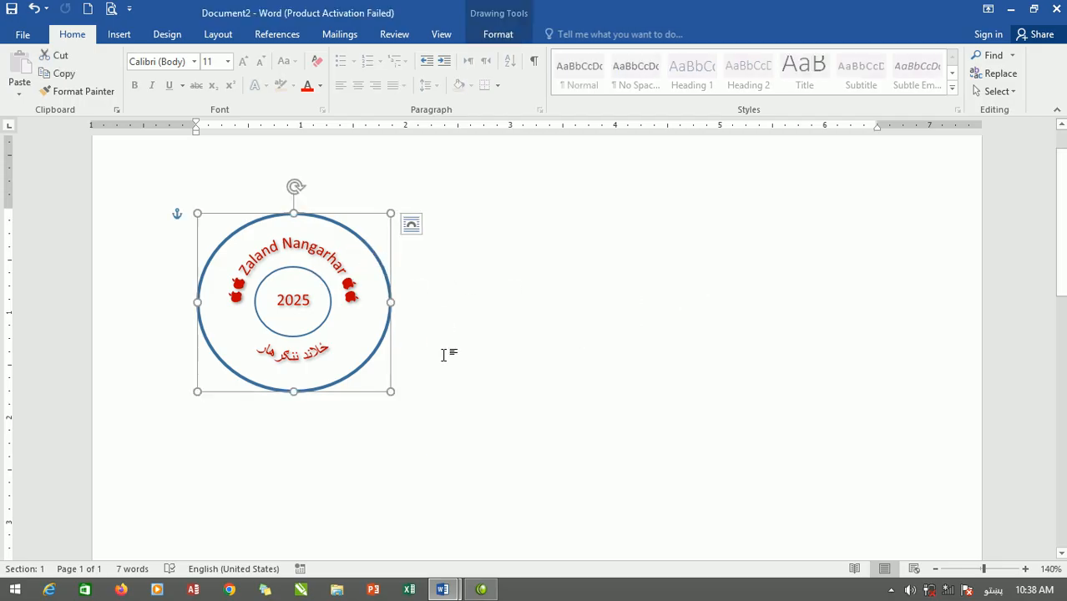
{"action": "left_click", "coordinate": [303, 276]}
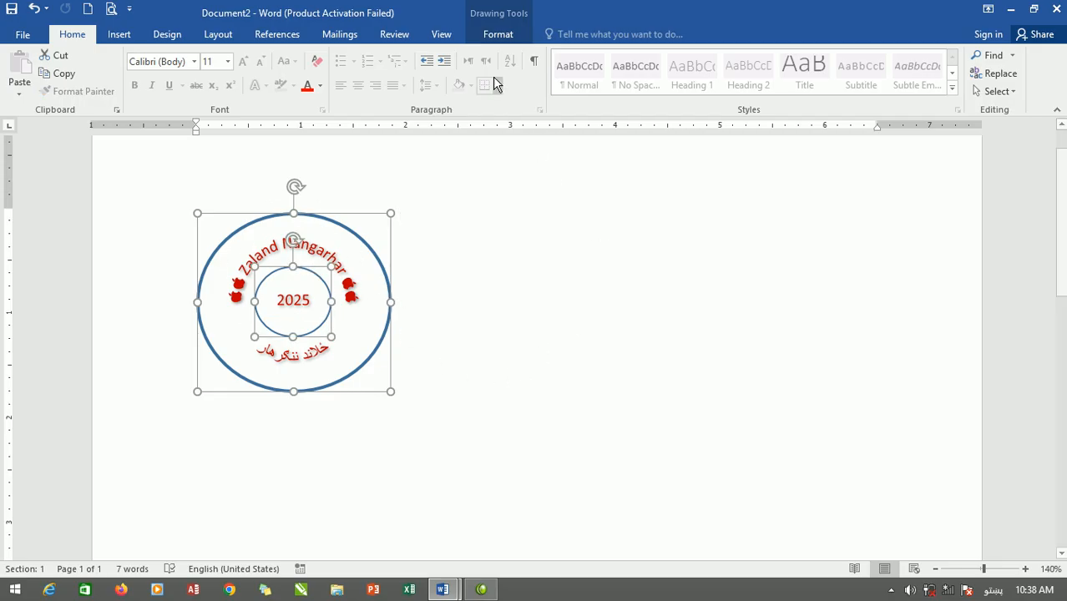
{"action": "left_click", "coordinate": [493, 34]}
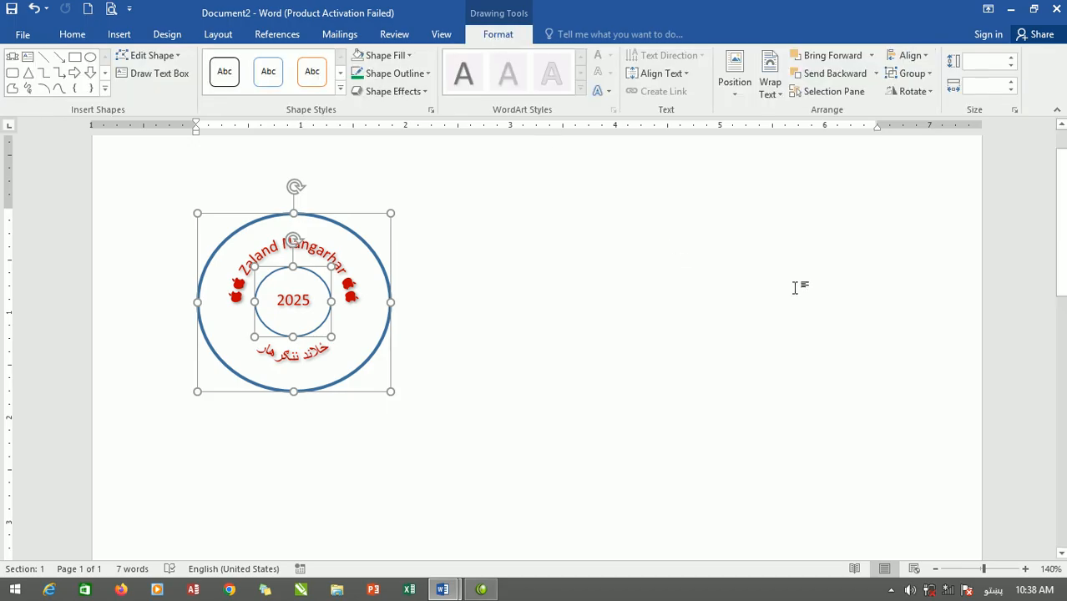
{"action": "left_click", "coordinate": [911, 73]}
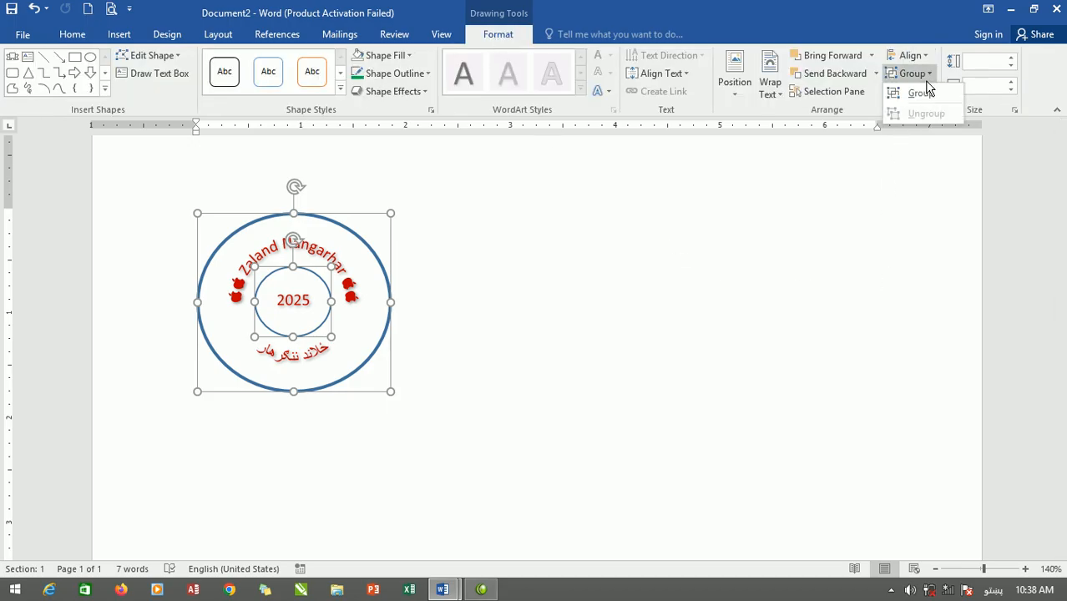
{"action": "left_click", "coordinate": [922, 94]}
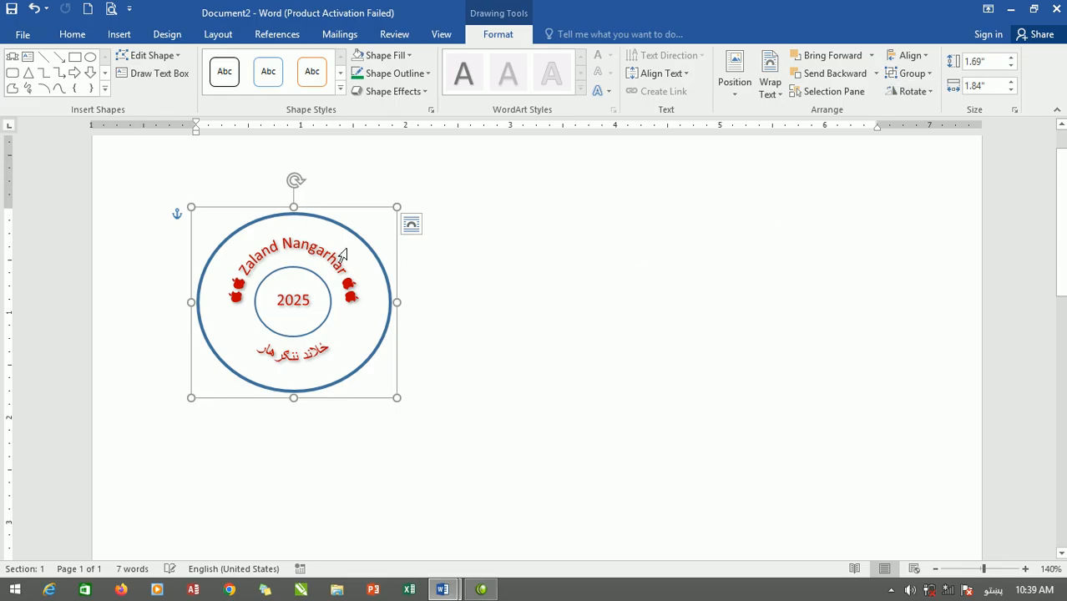
Place a copy of the grouped ovals to the right of the logo and delete that copy.
{"action": "left_click_drag", "start_coordinate": [285, 218], "coordinate": [733, 268]}
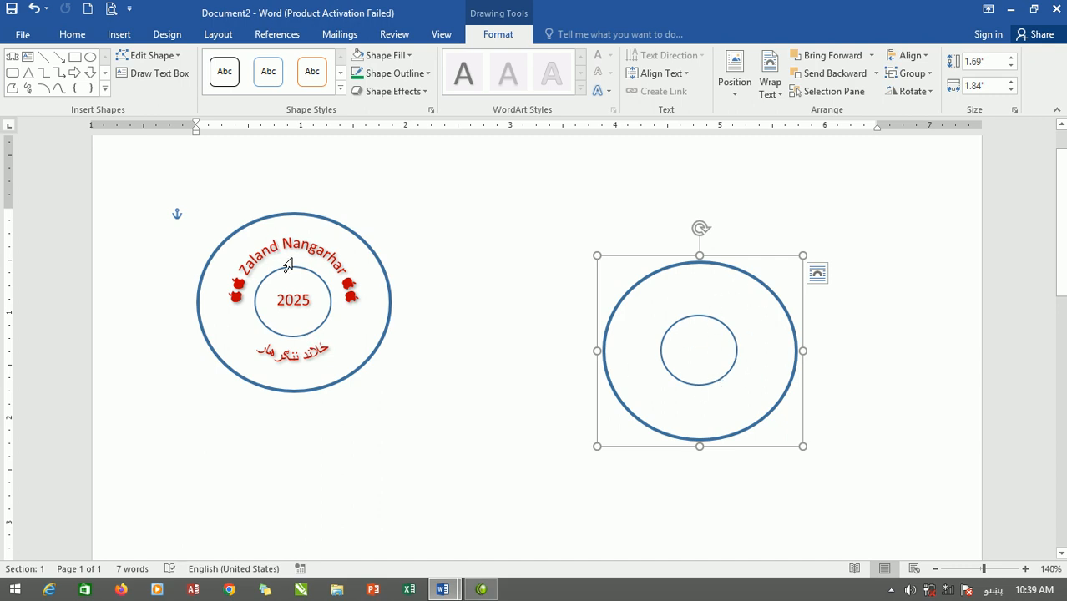
{"action": "key", "text": "Delete"}
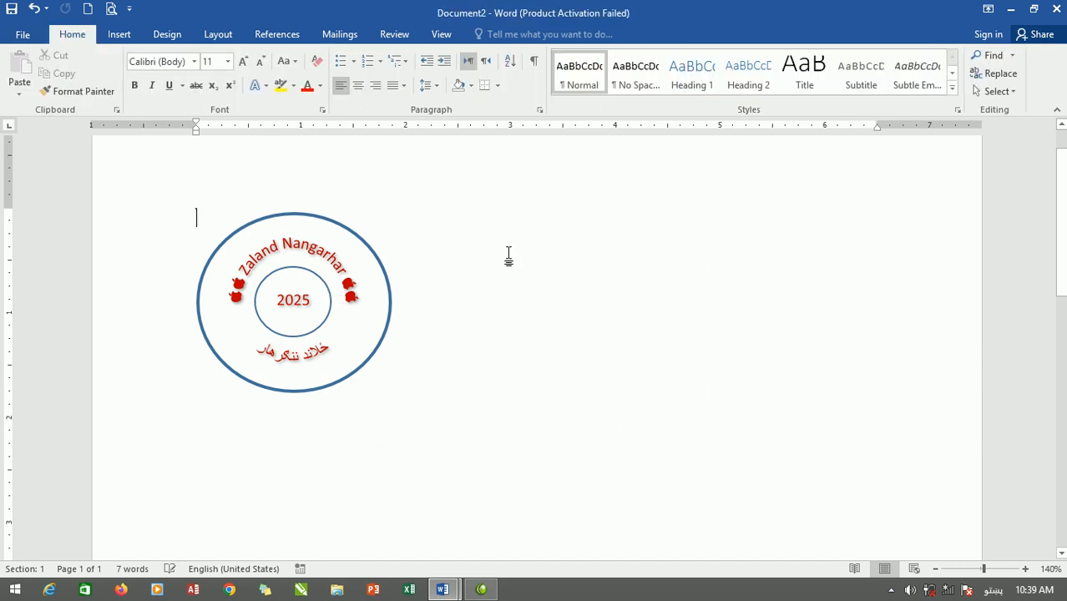
Try to select the circular WordArt text and the grouped ovals together for grouping.
{"action": "left_click", "coordinate": [303, 241]}
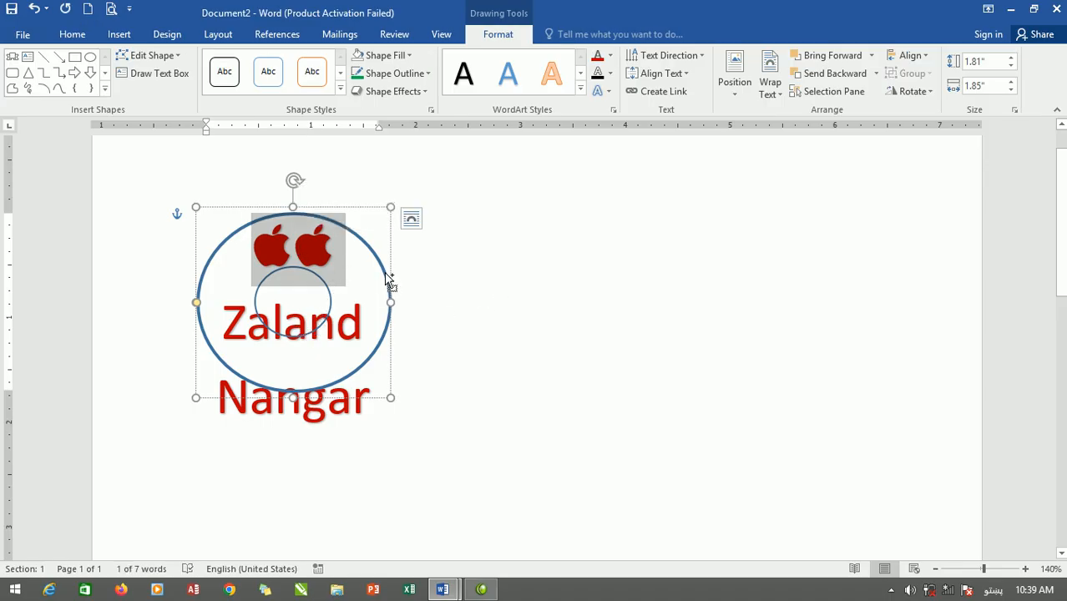
{"action": "left_click", "coordinate": [390, 300]}
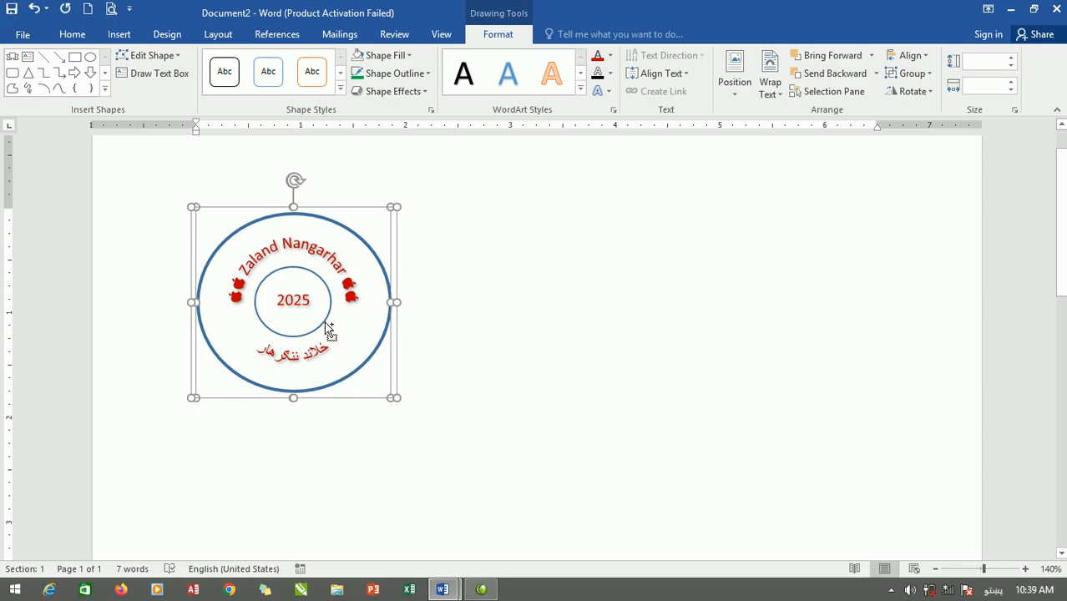
{"action": "left_click_drag", "start_coordinate": [330, 331], "coordinate": [331, 327]}
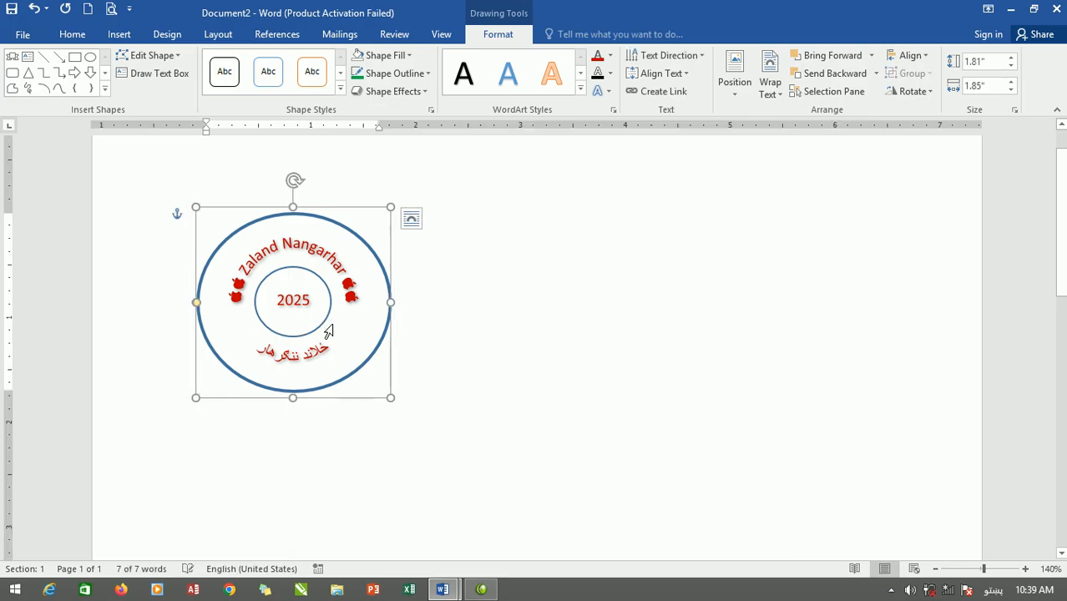
{"action": "left_click", "coordinate": [455, 280]}
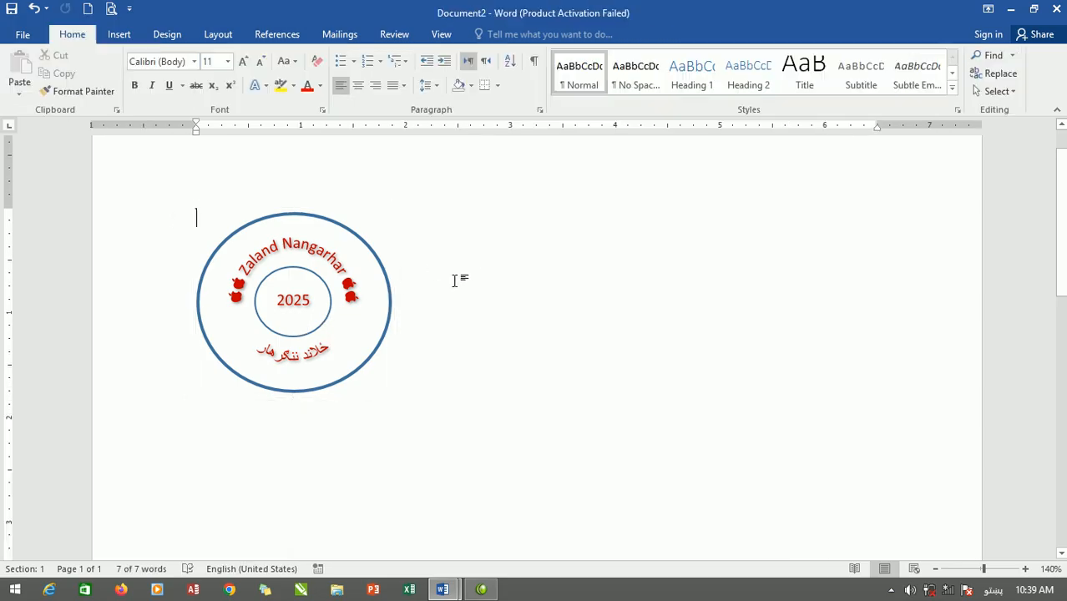
{"action": "double_click", "coordinate": [329, 266]}
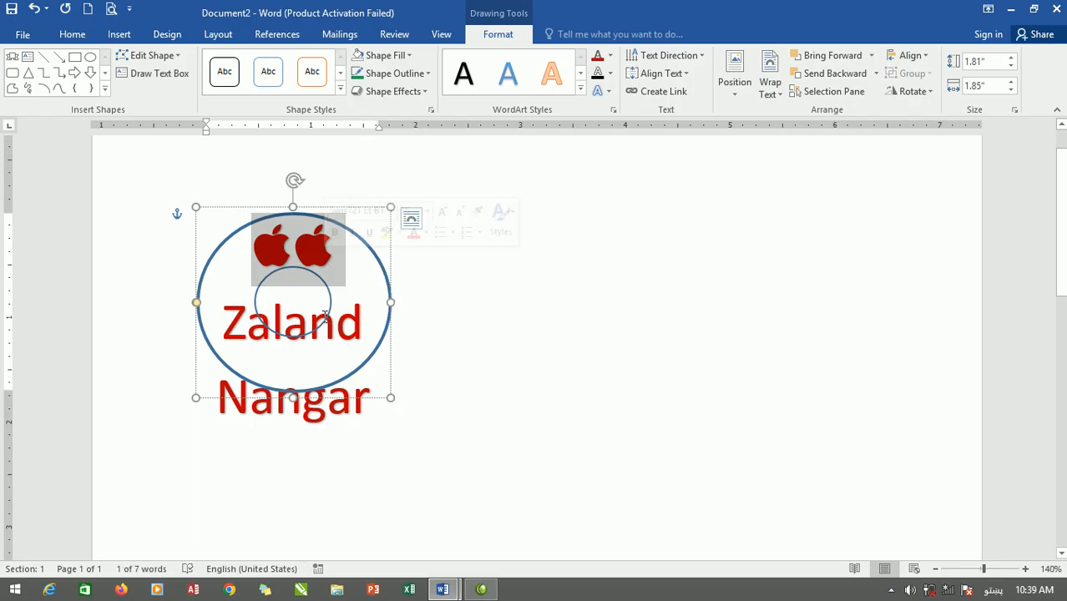
{"action": "left_click", "coordinate": [384, 280]}
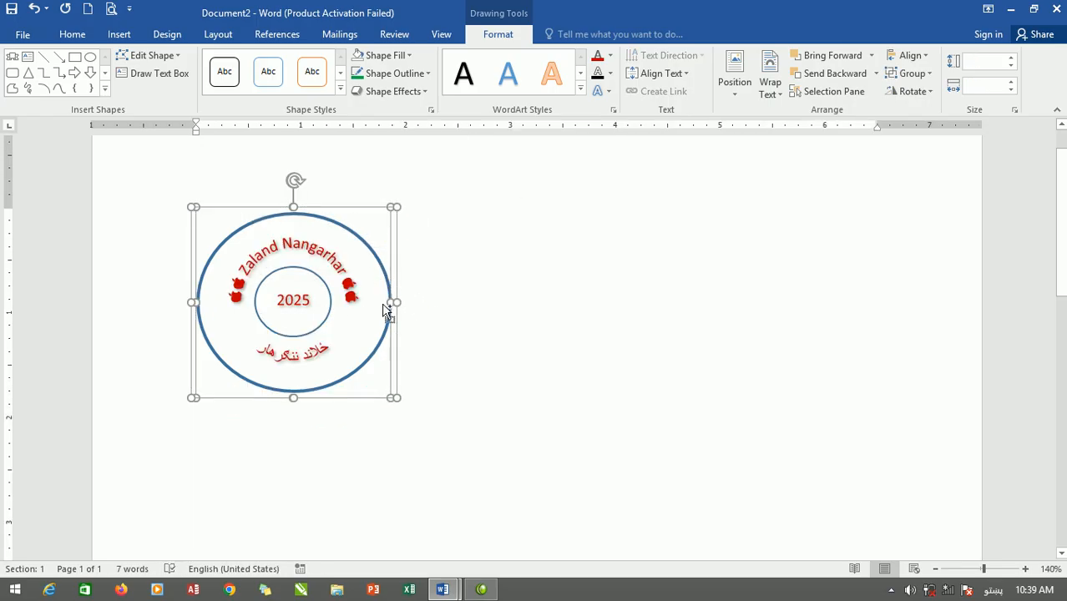
{"action": "left_click", "coordinate": [326, 333]}
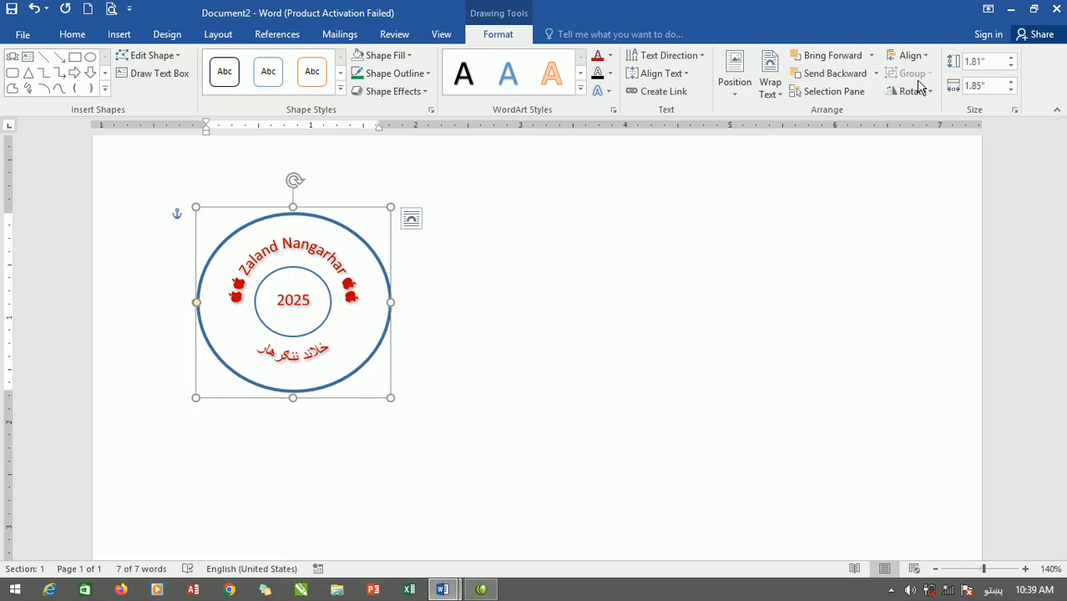
{"action": "left_click", "coordinate": [554, 322]}
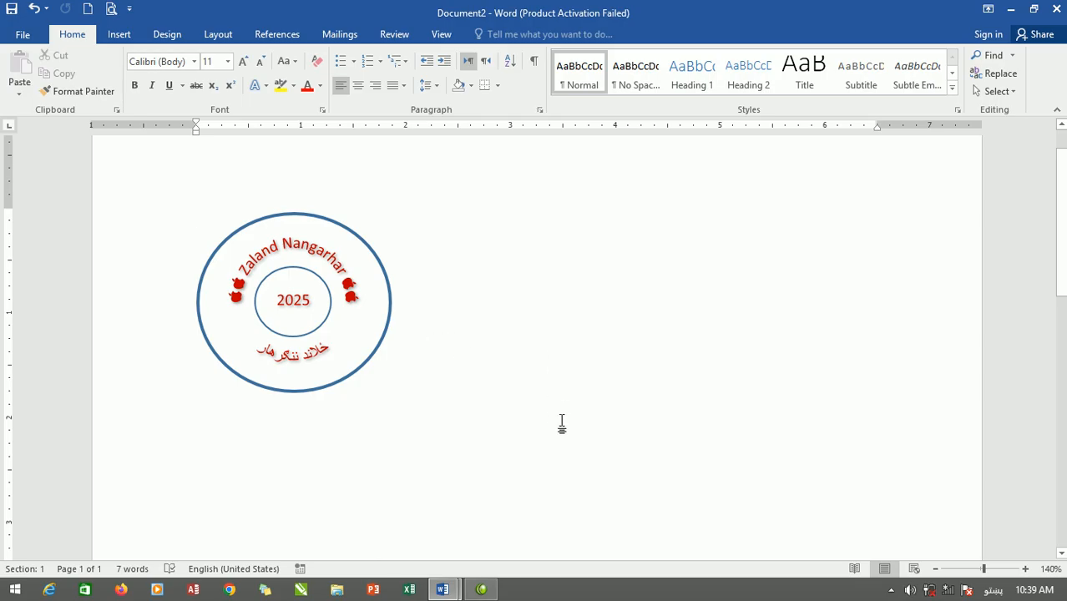